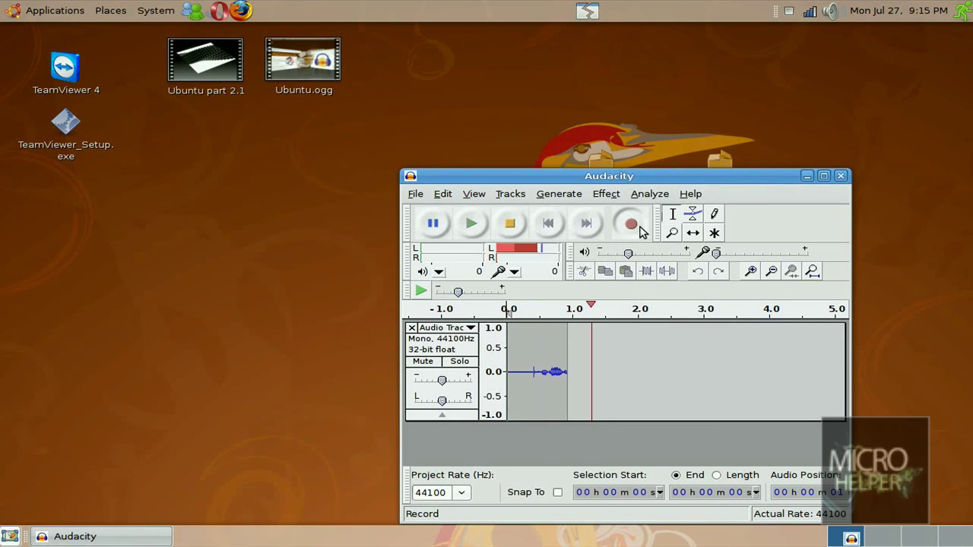
Minimise the Audacity window to reveal the four aero tar.gz theme archives on the desktop.
left_click(806, 175)
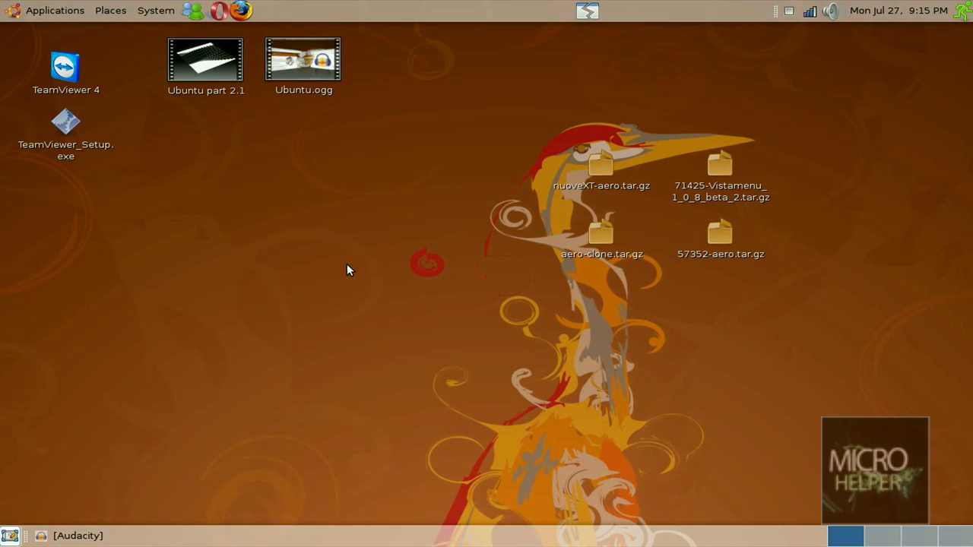
Pick the Human theme in Appearance Preferences' Theme list, then close the window.
right_click(240, 348)
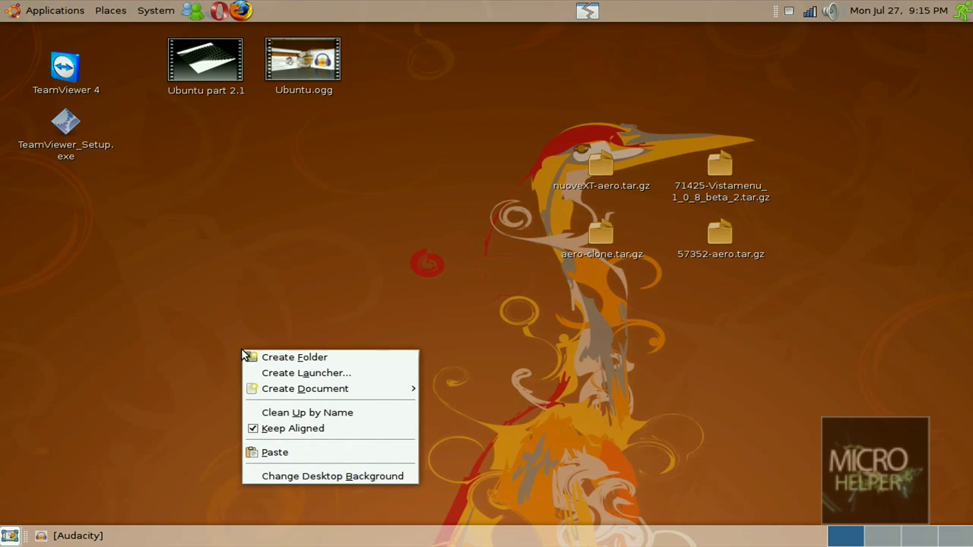
left_click(314, 472)
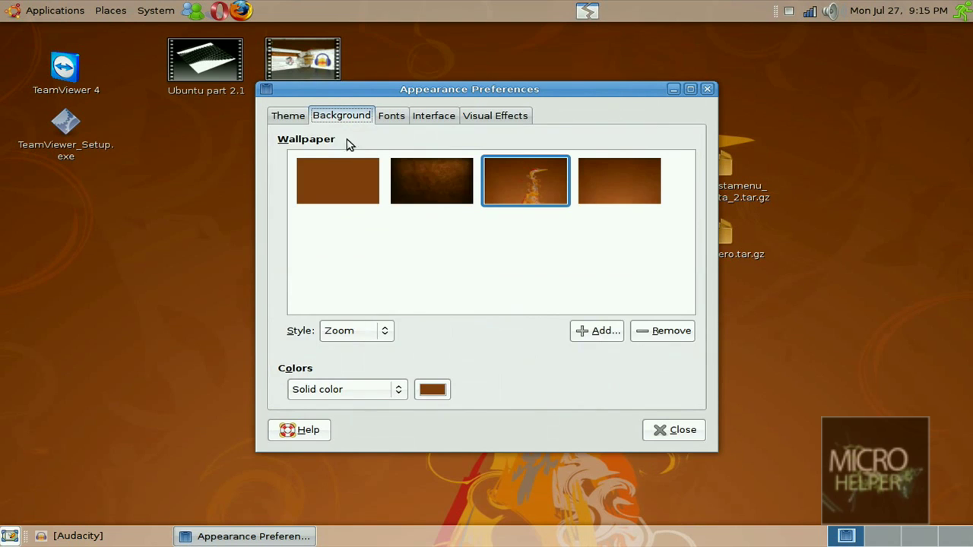
left_click(288, 115)
scroll(687, 274, "down", 2)
scroll(688, 273, "down", 3)
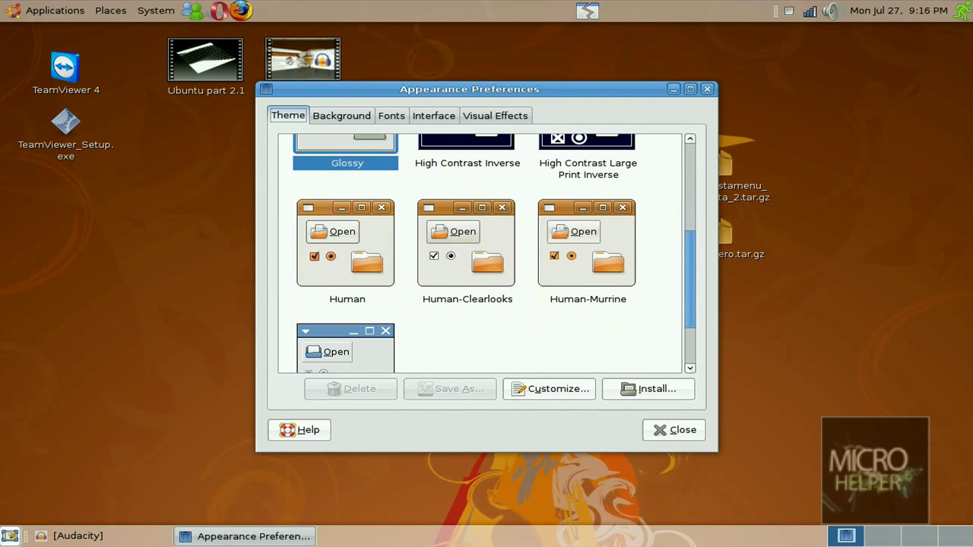
left_click(328, 256)
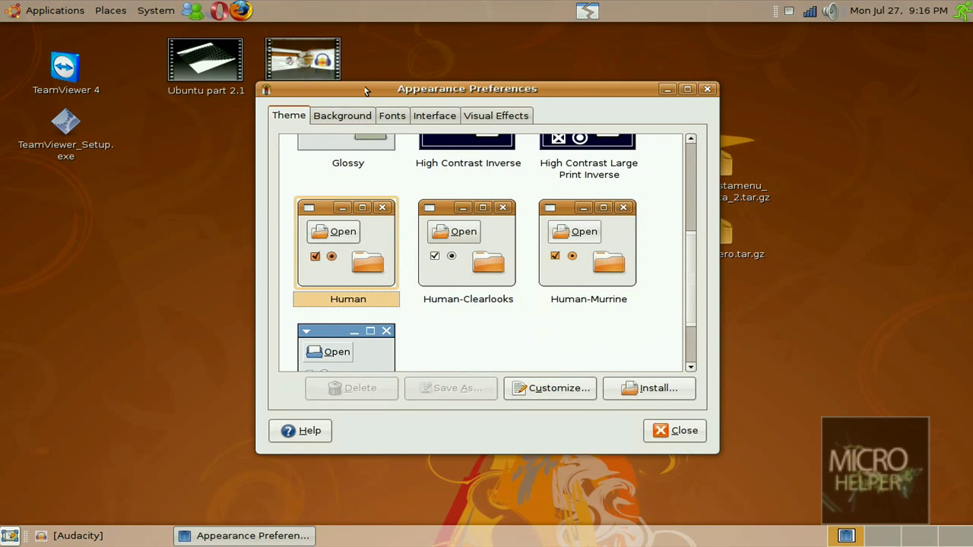
left_click_drag(477, 91, 363, 106)
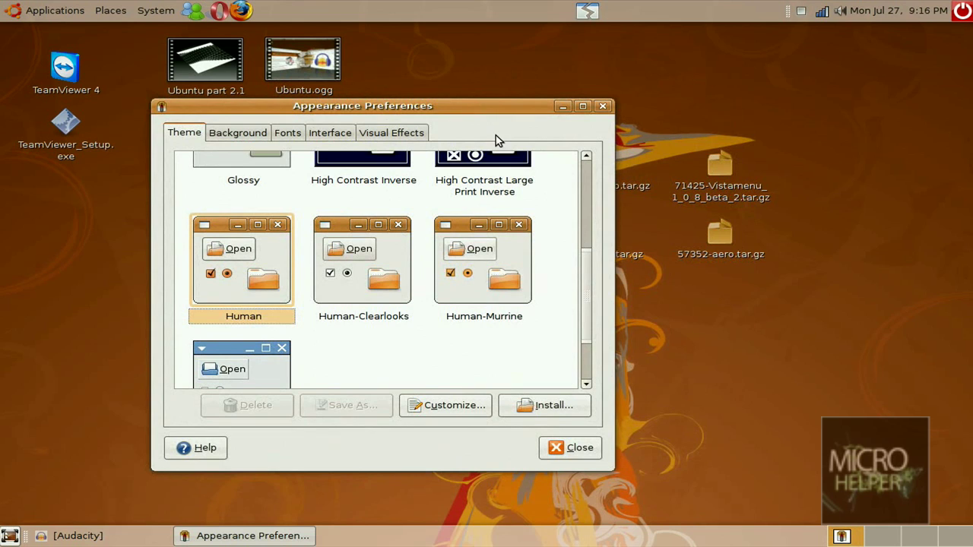
left_click_drag(483, 111, 424, 139)
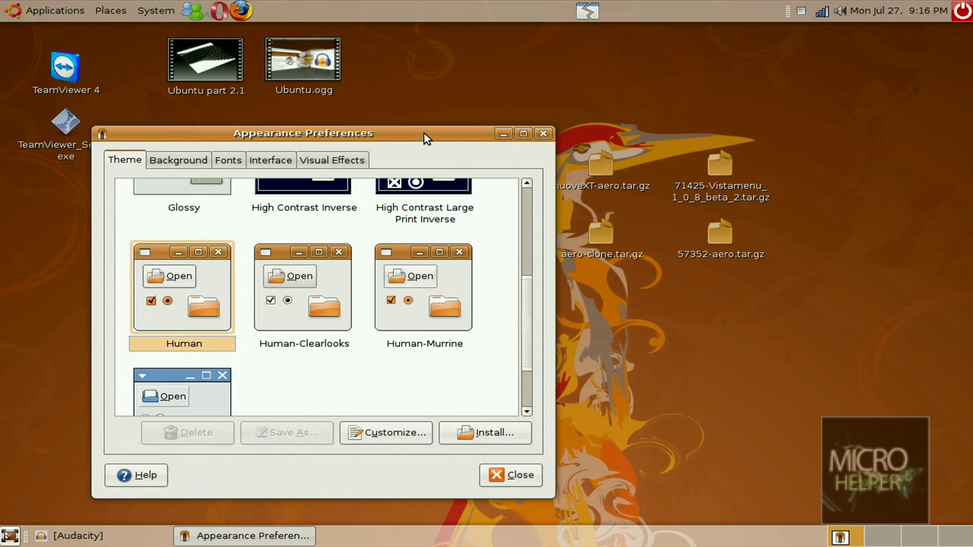
left_click(544, 133)
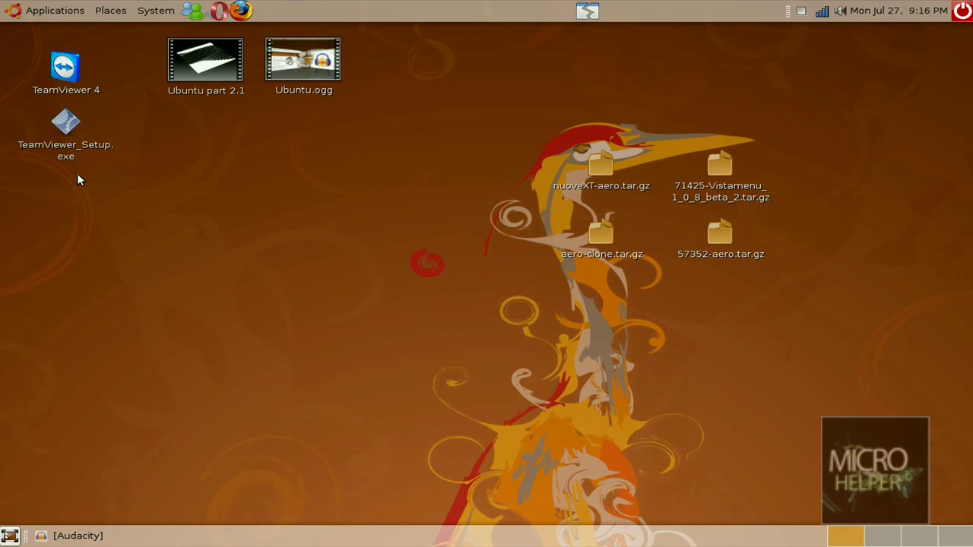
left_click_drag(60, 91, 59, 73)
left_click(184, 172)
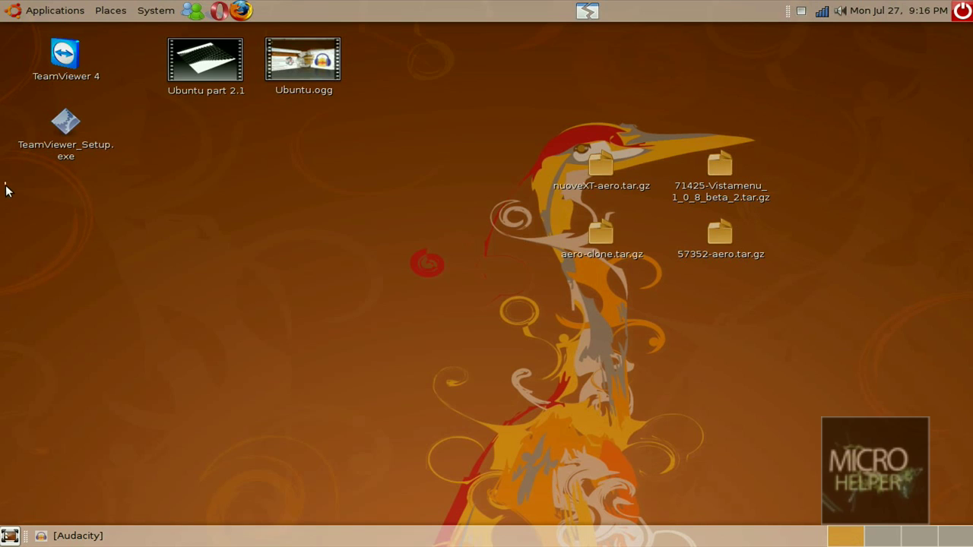
left_click_drag(5, 181, 76, 301)
left_click_drag(541, 87, 785, 332)
left_click(785, 332)
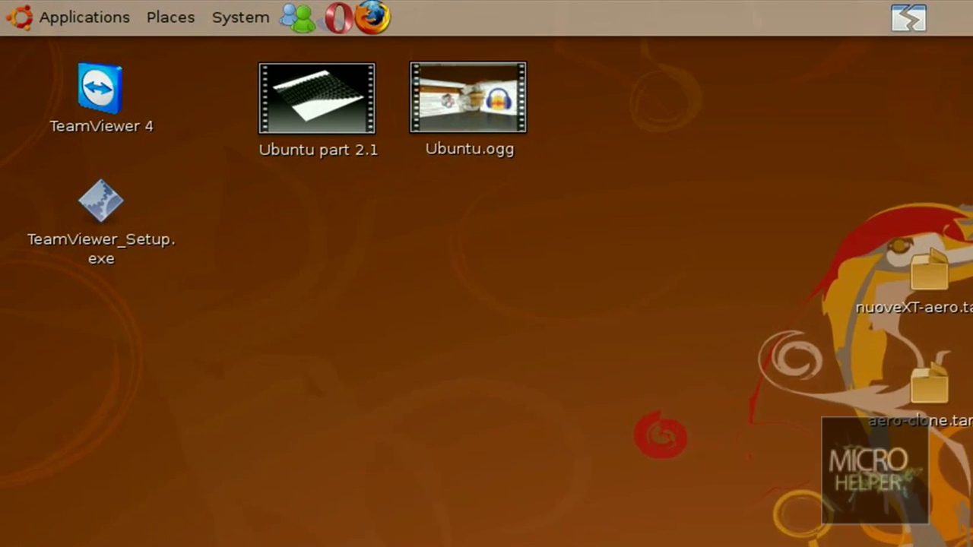
Open Add/Remove Applications, list all available applications and search for 'gtk theme'.
left_click(62, 6)
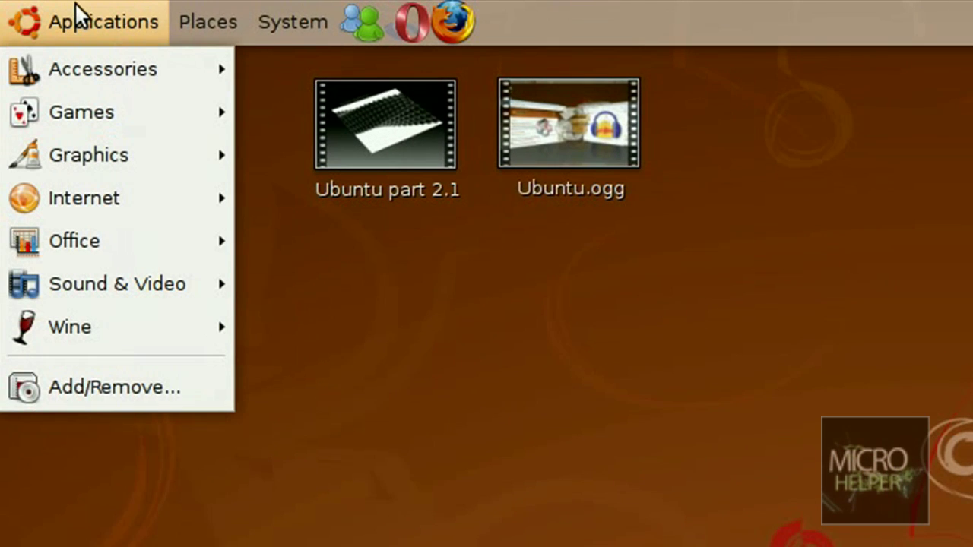
left_click(104, 401)
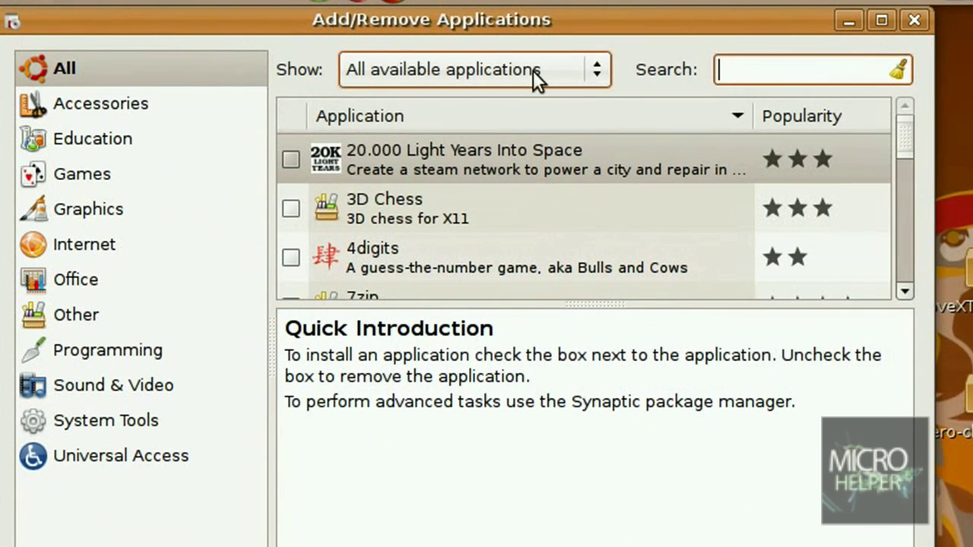
left_click(533, 71)
left_click(533, 75)
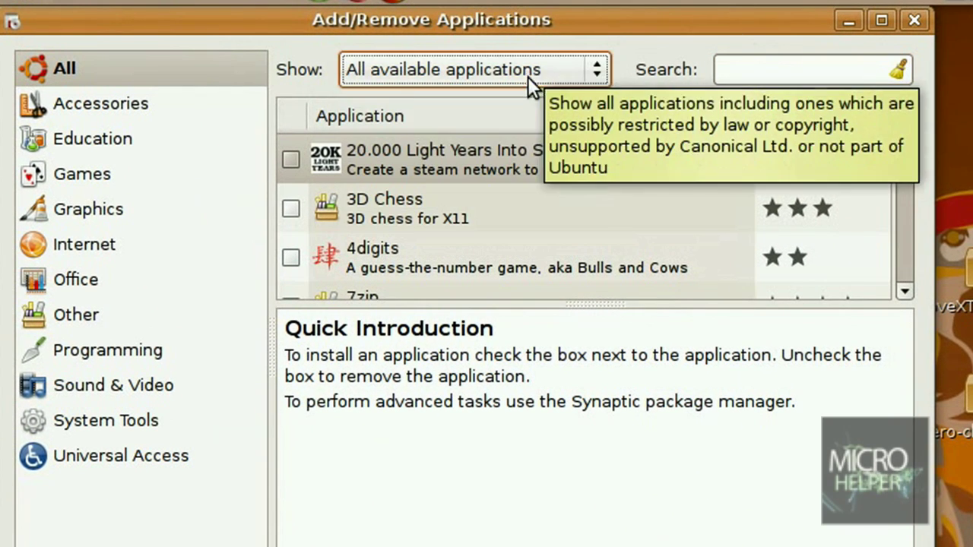
left_click(63, 76)
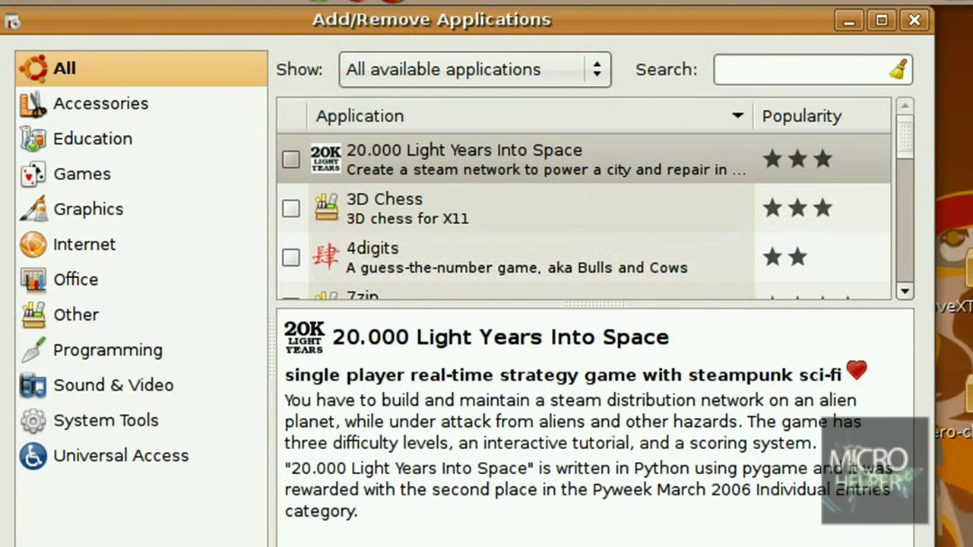
left_click(811, 76)
type("gtk theme")
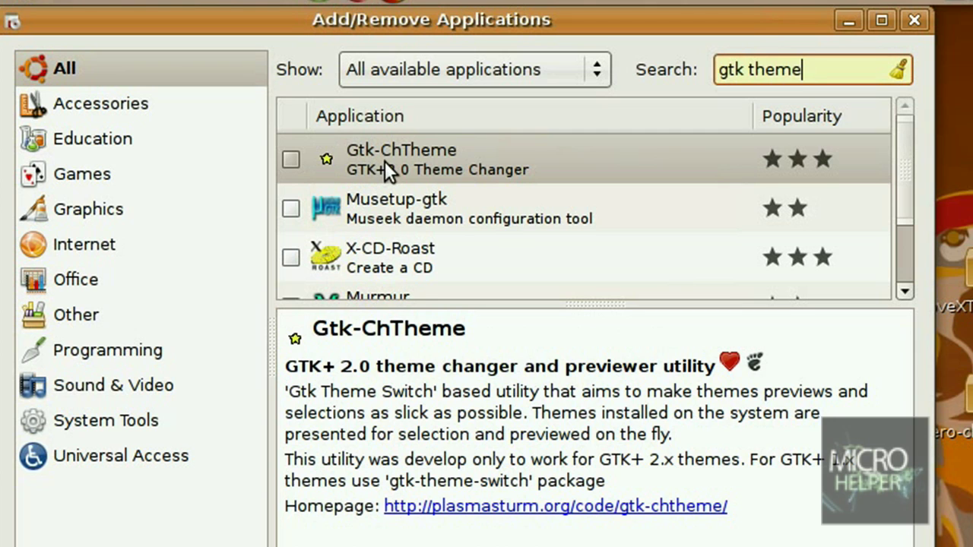
Install Gtk-ChTheme by marking it, applying with the administrator password, then closing the installer.
left_click(290, 159)
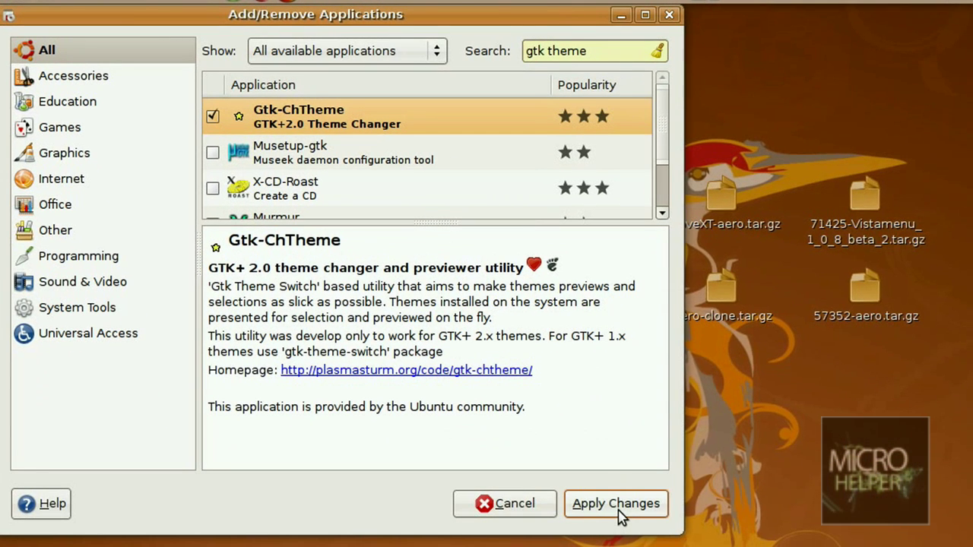
left_click(617, 503)
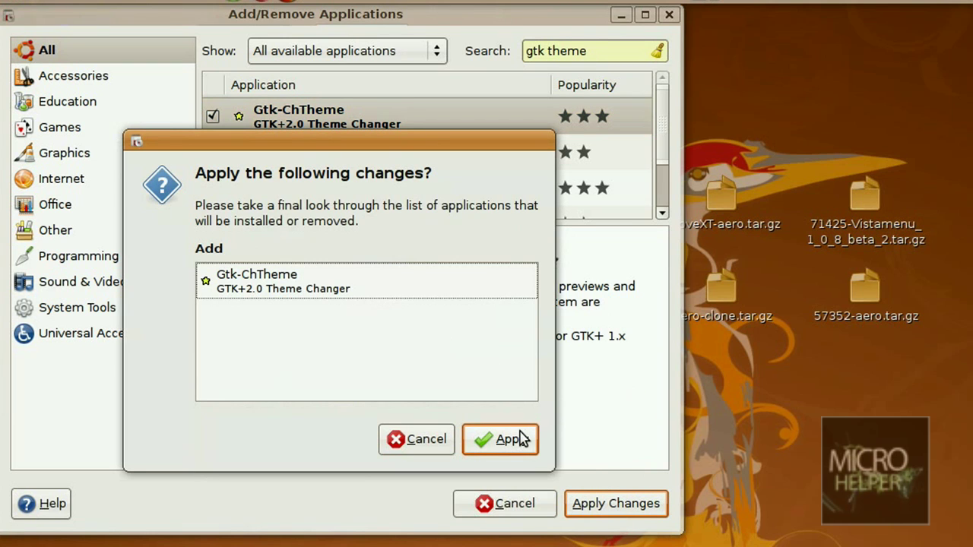
left_click(519, 440)
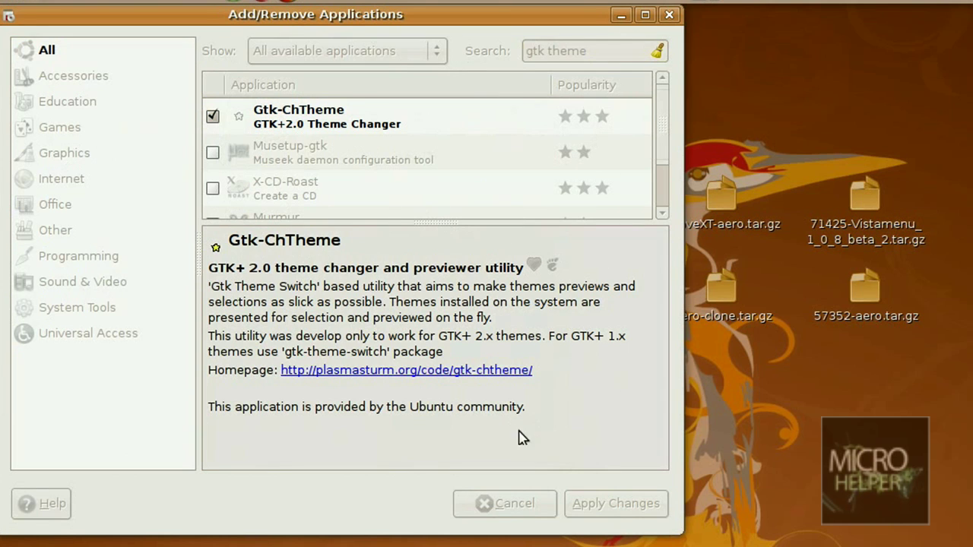
type("••••••••••••••")
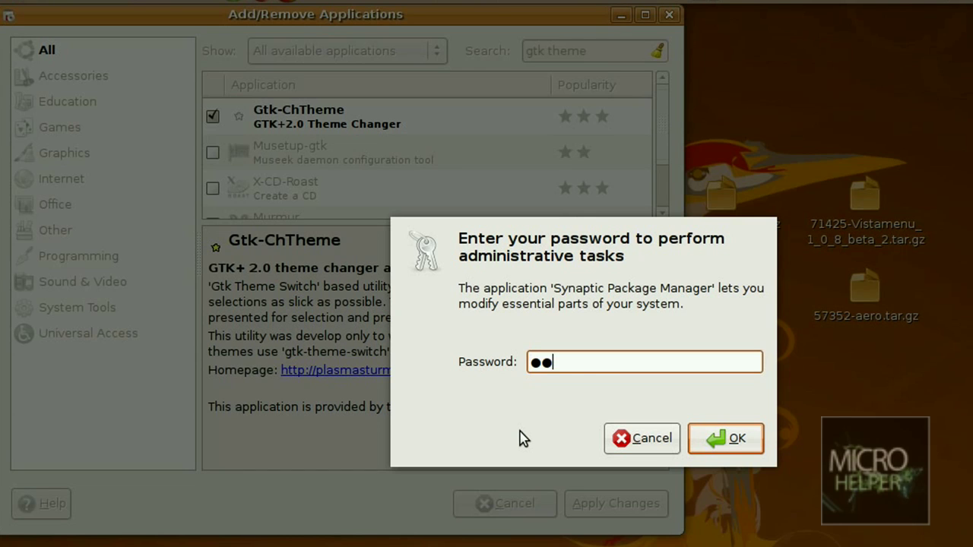
key("Return")
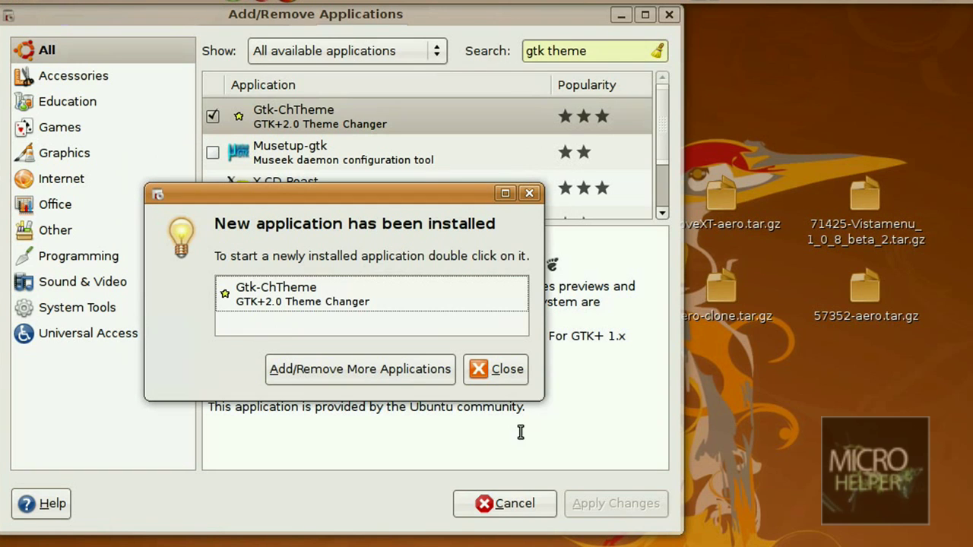
left_click(505, 370)
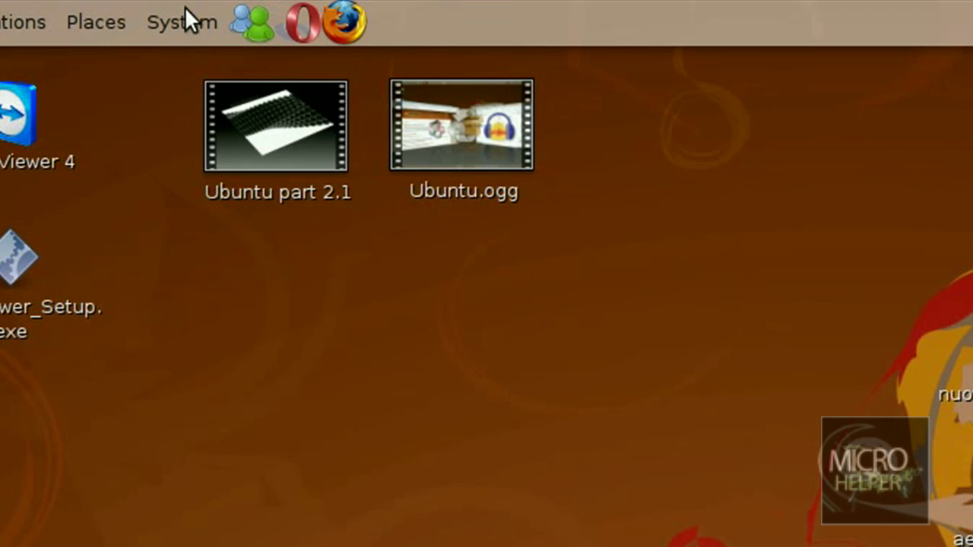
Launch Synaptic Package Manager from System > Administration and dismiss its Quick Introduction.
left_click(185, 7)
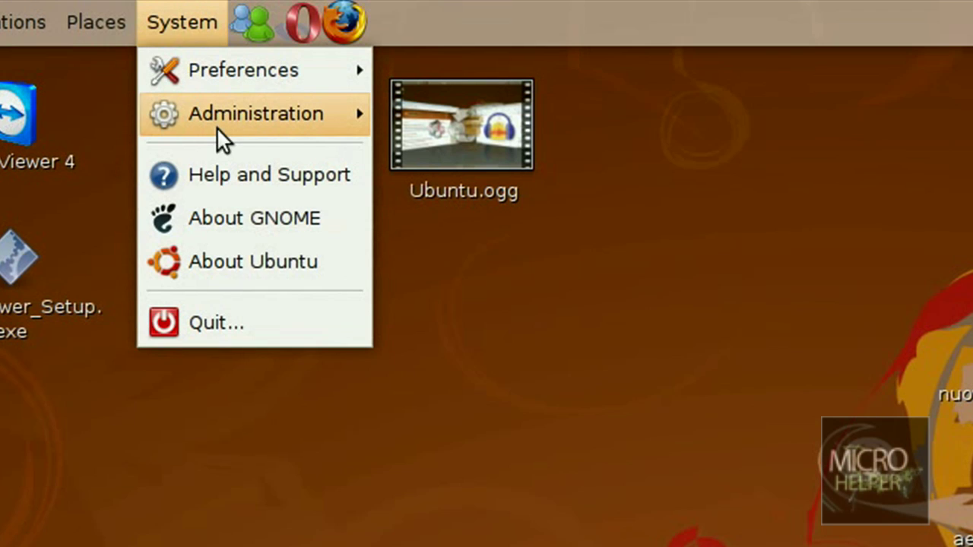
mouse_move(225, 68)
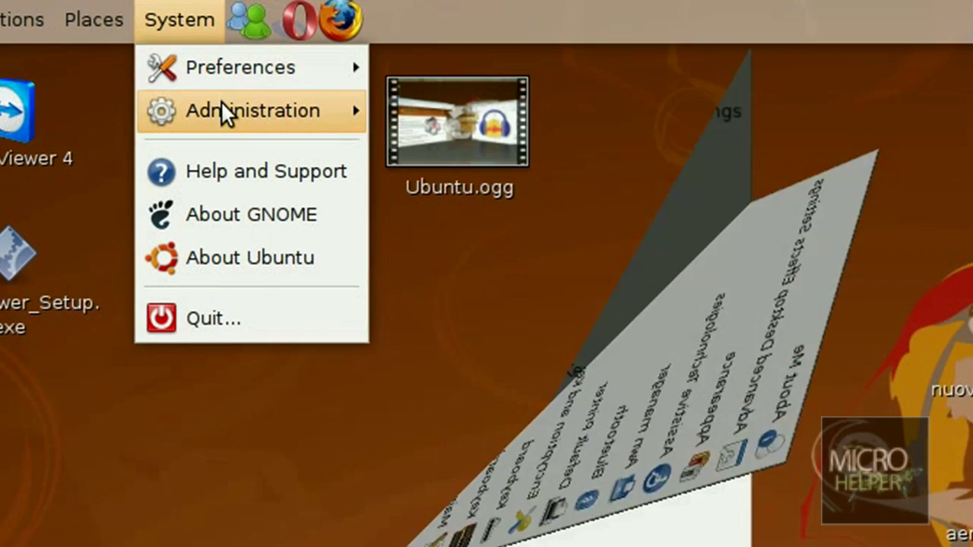
mouse_move(225, 114)
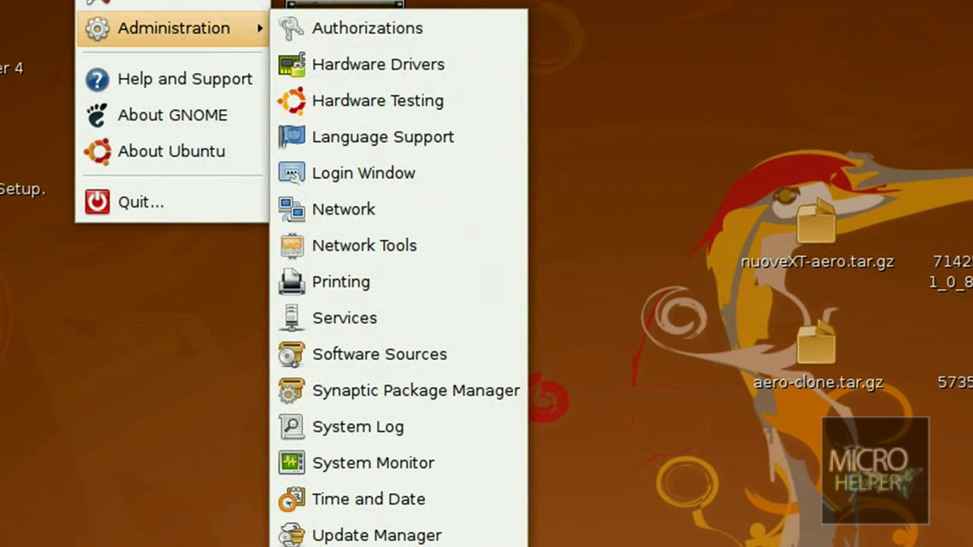
left_click(410, 396)
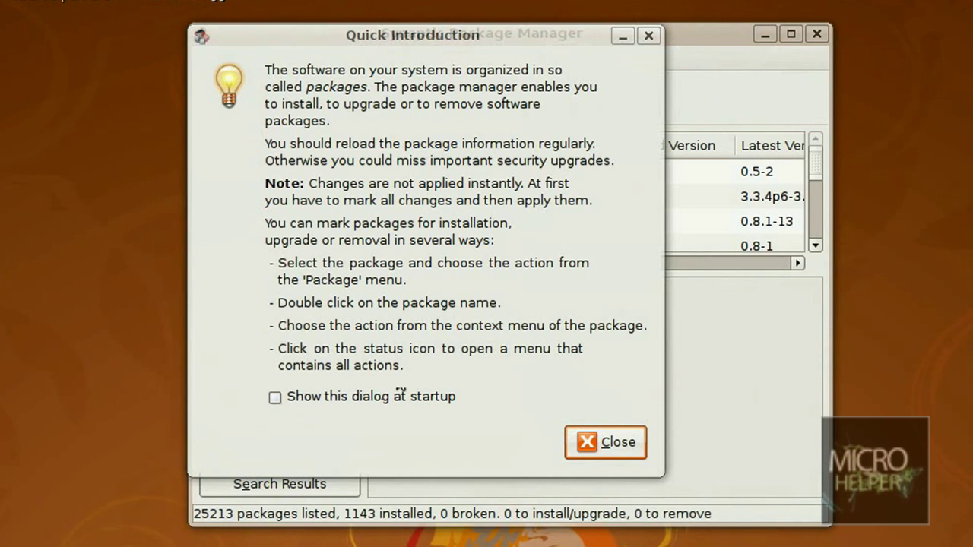
left_click(614, 445)
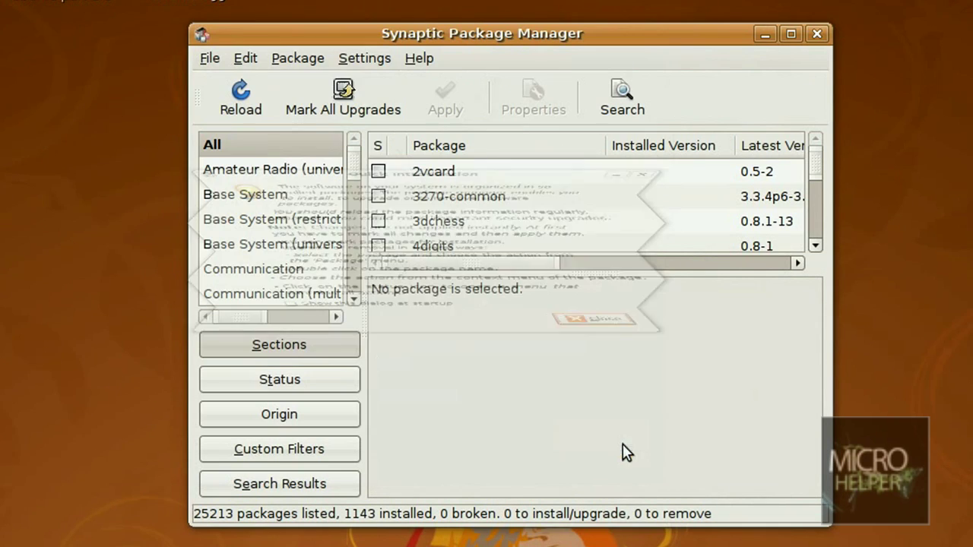
Search Synaptic for 'emerald' packages.
left_click(618, 96)
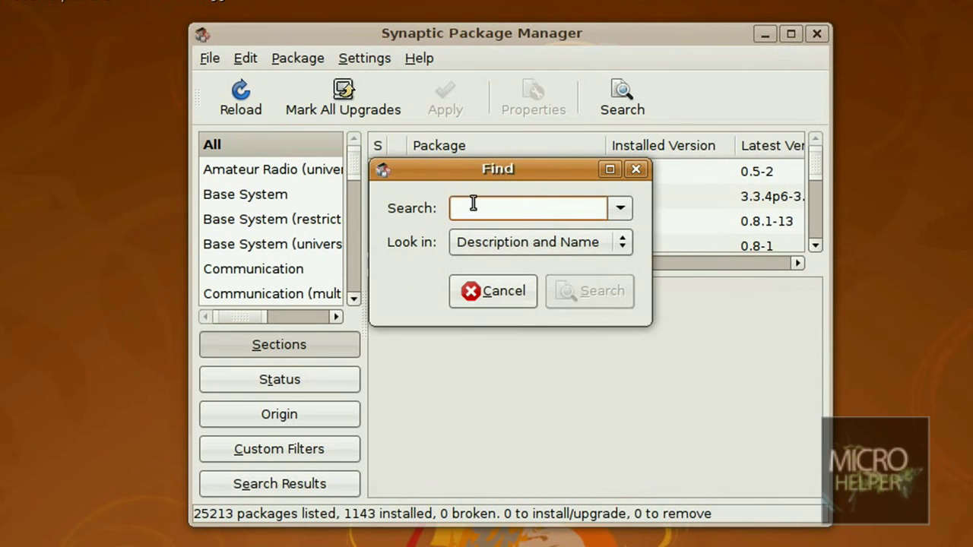
type("emerald")
key("Return")
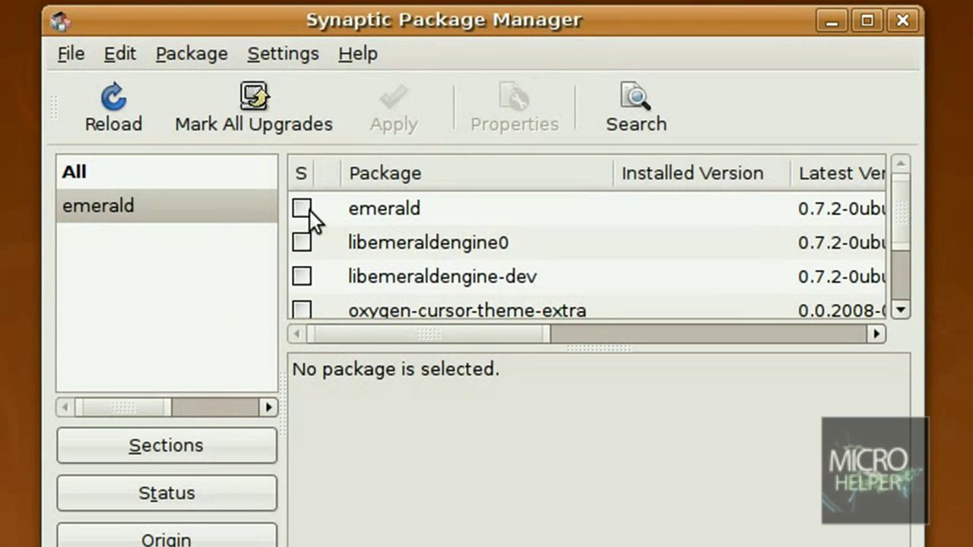
Mark emerald (plus required libemeraldengine0) and libemeraldengine-dev for installation.
left_click(306, 204)
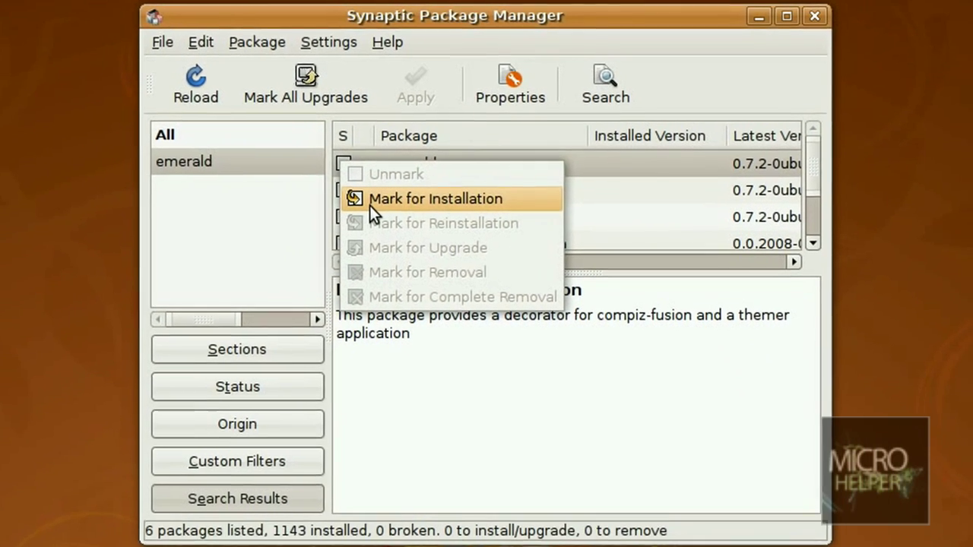
left_click(346, 240)
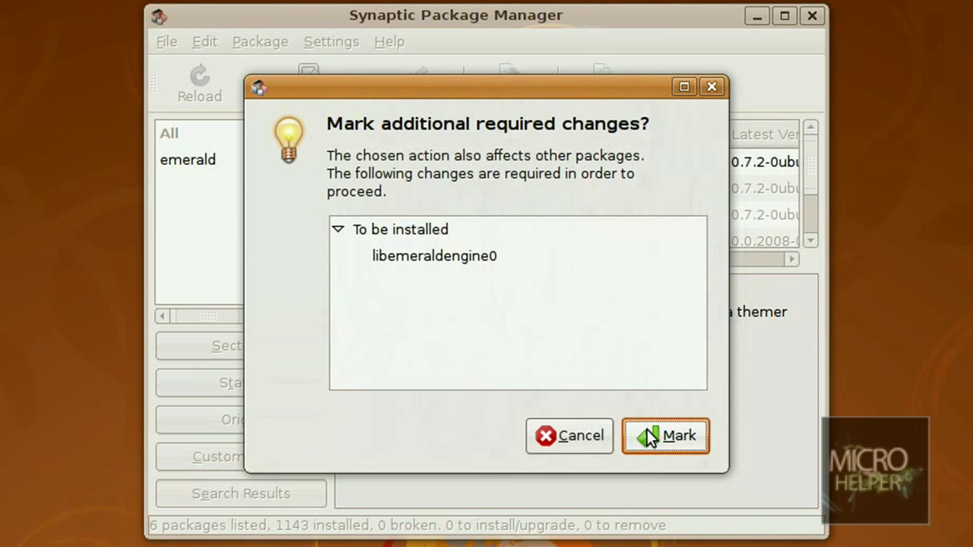
left_click(646, 429)
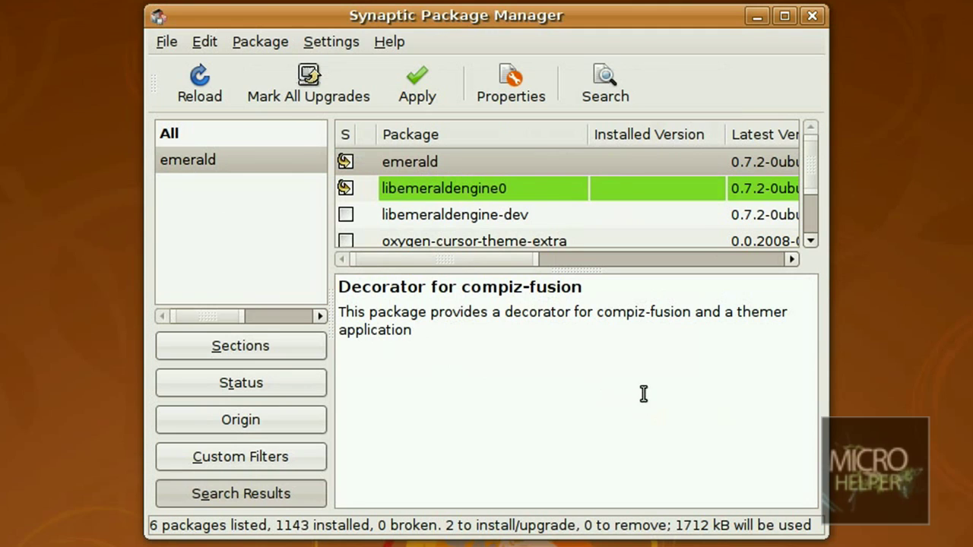
left_click(345, 219)
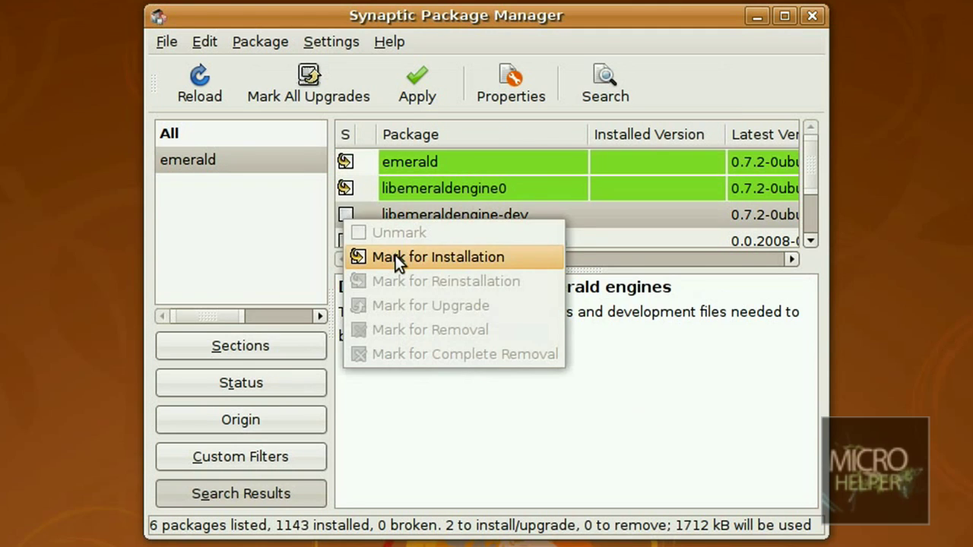
left_click(394, 255)
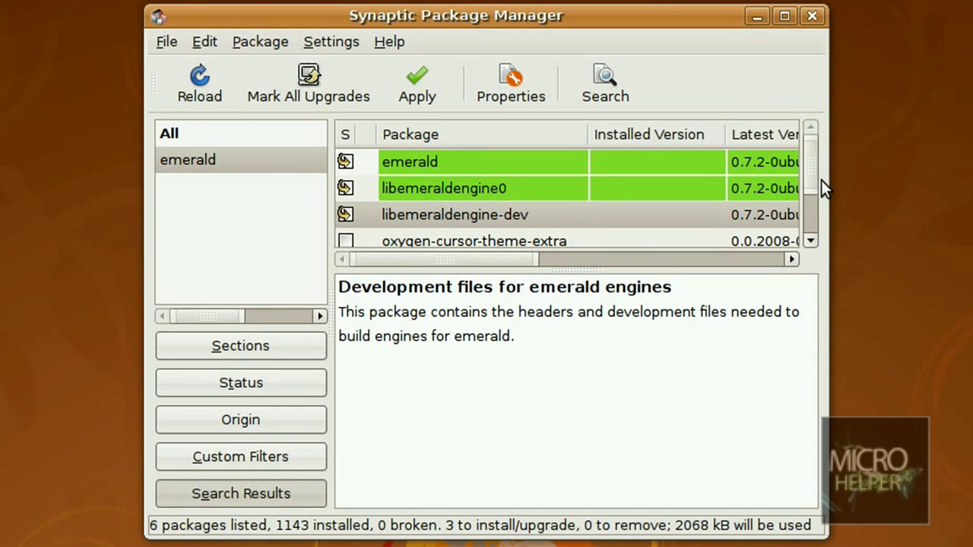
scroll(818, 190, "down", 2)
Apply the three pending emerald installations and close the Changes applied dialog.
left_click_drag(825, 208, 832, 158)
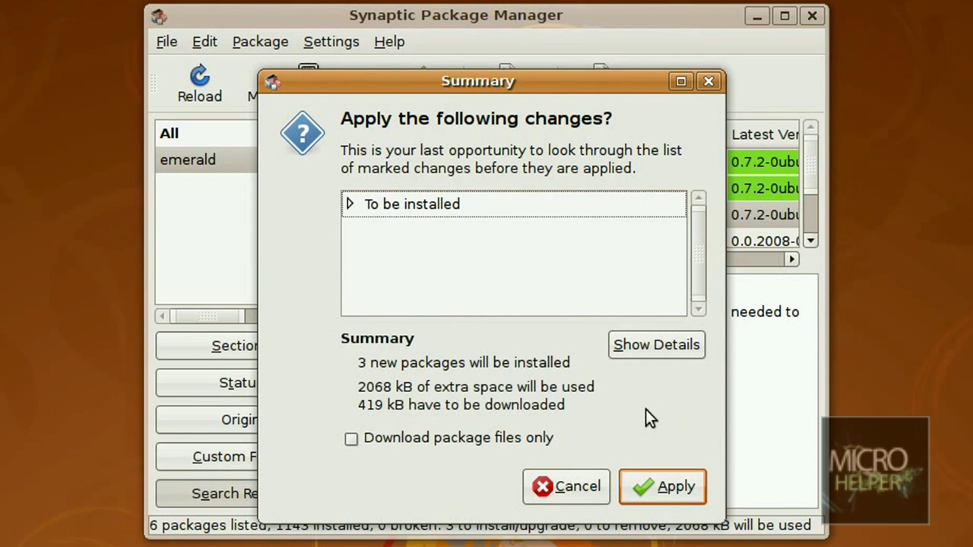
left_click(669, 494)
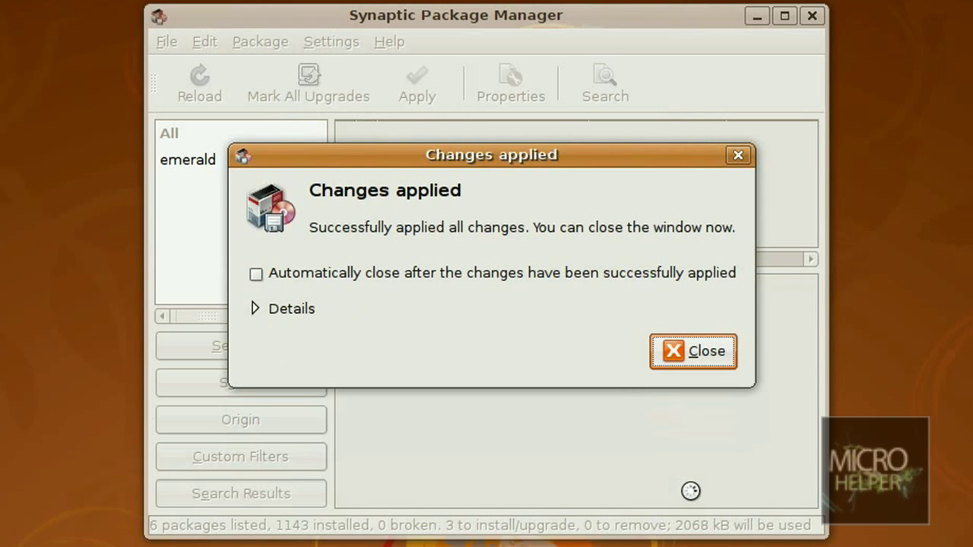
left_click(706, 352)
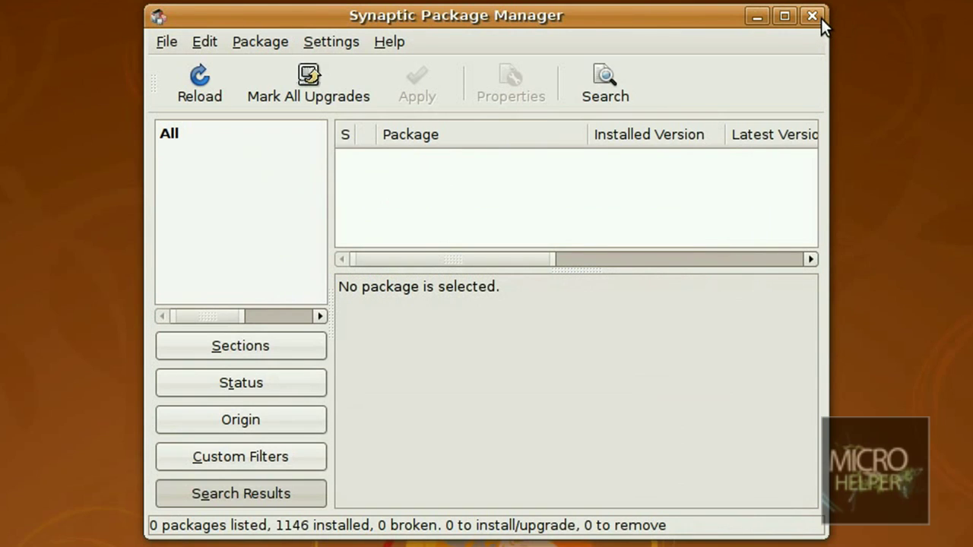
Close Synaptic and select, then deselect, the four aero tar.gz archives on the desktop.
left_click(820, 19)
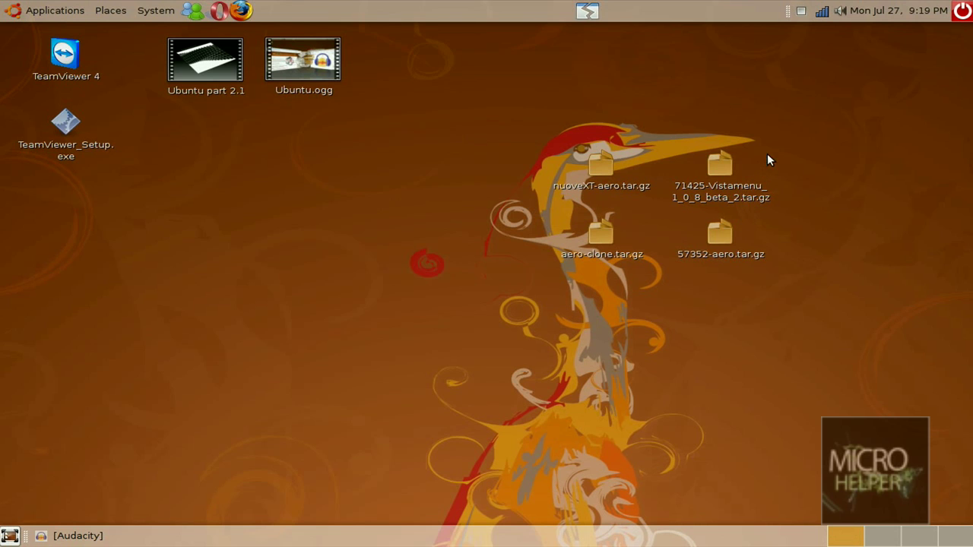
left_click_drag(801, 133, 472, 332)
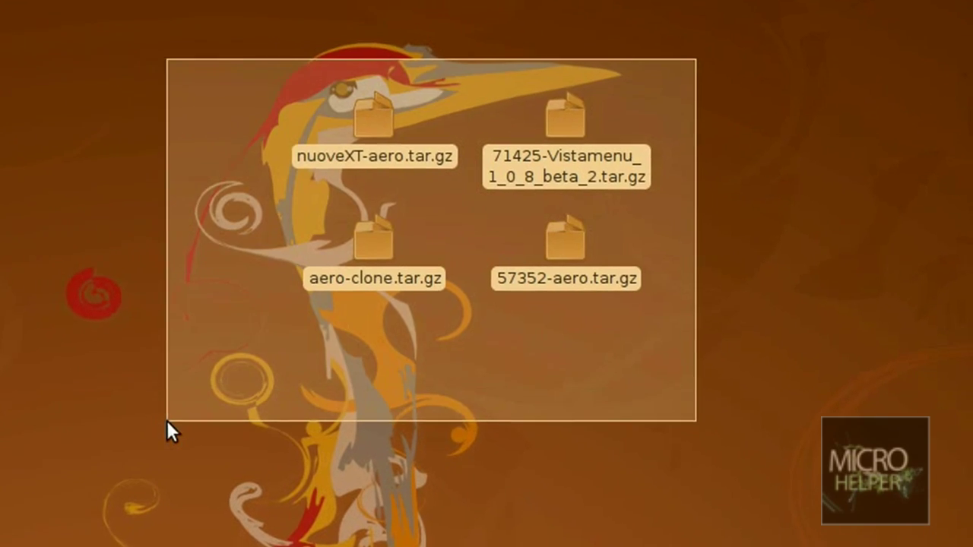
left_click_drag(167, 420, 166, 420)
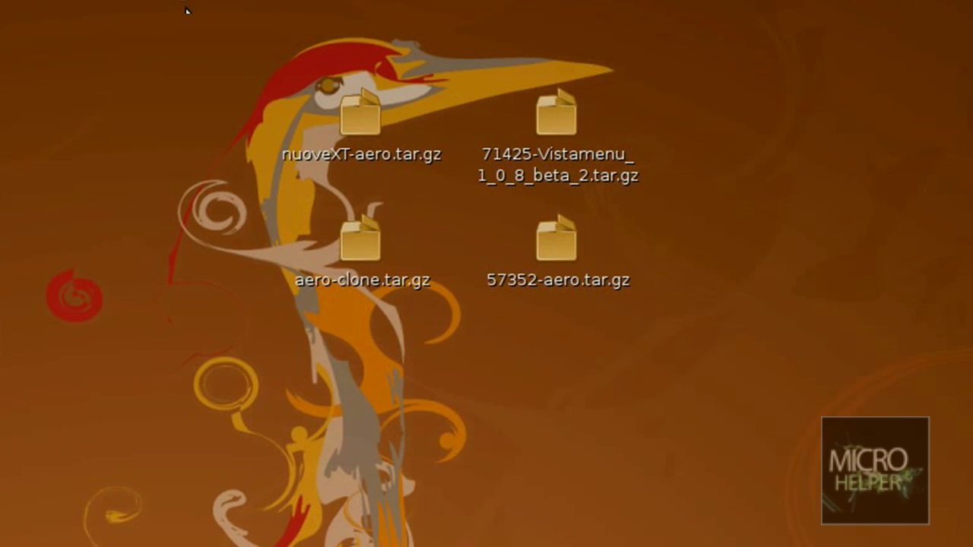
left_click_drag(186, 10, 686, 431)
left_click(596, 439)
left_click_drag(174, 9, 92, 391)
Drag the Vistamenu archive over to the desktop's left side.
right_click(370, 146)
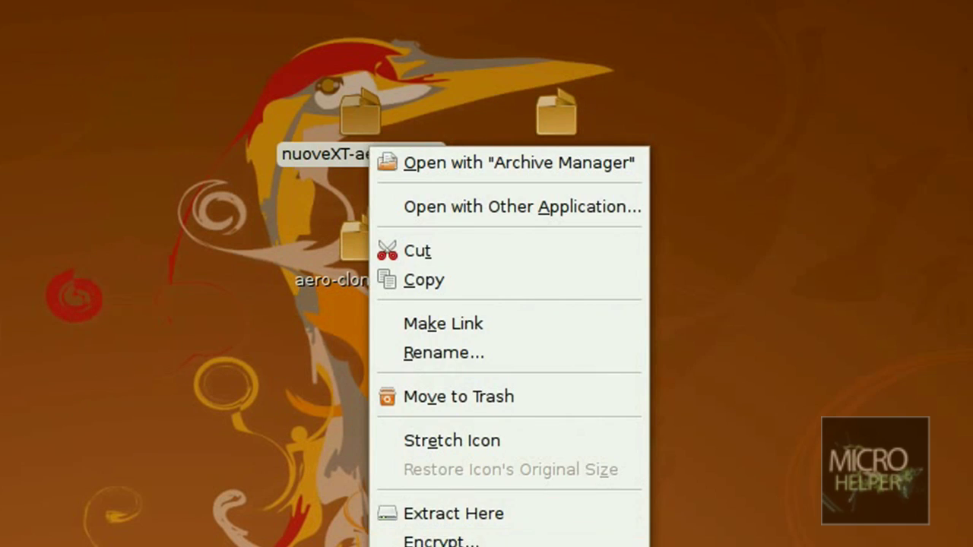
key("Escape")
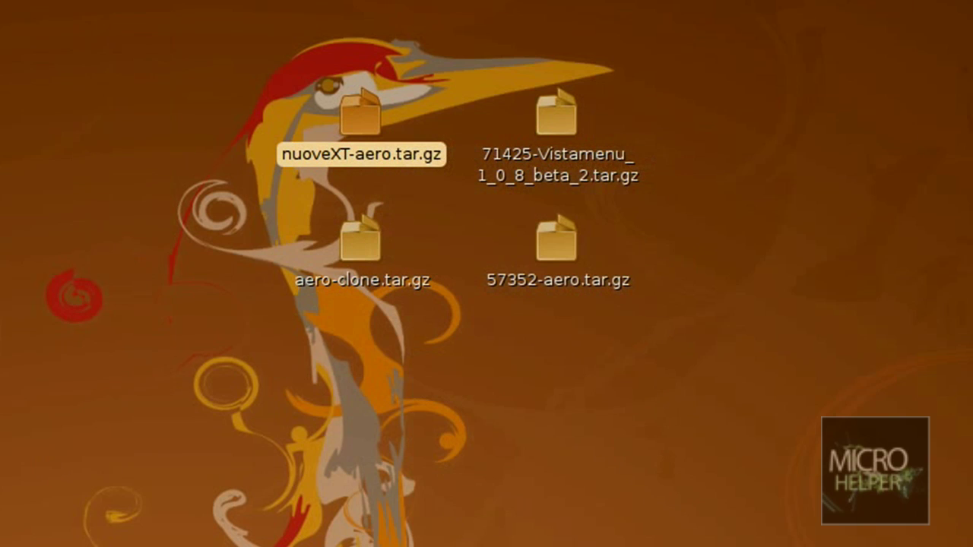
left_click_drag(210, 78, 610, 451)
left_click(611, 451)
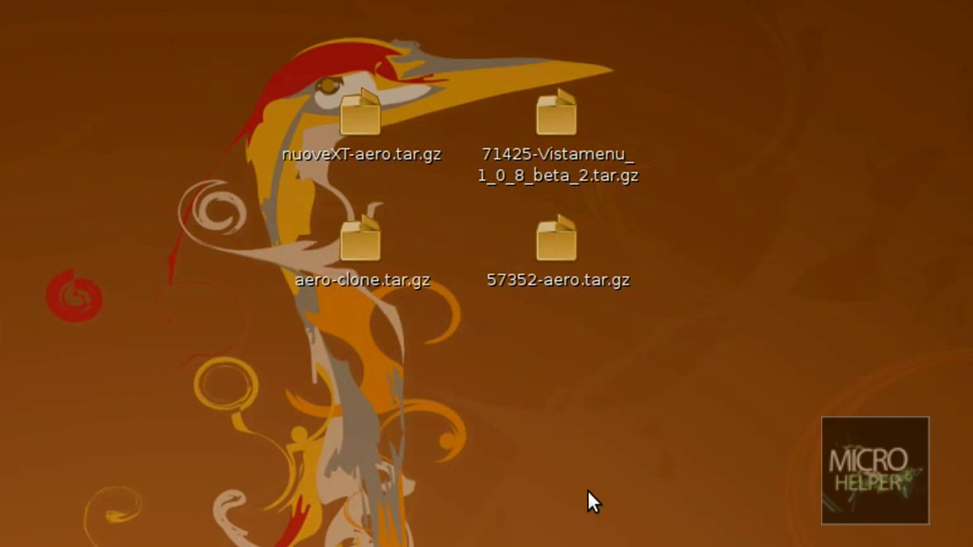
left_click_drag(556, 152, 3, 277)
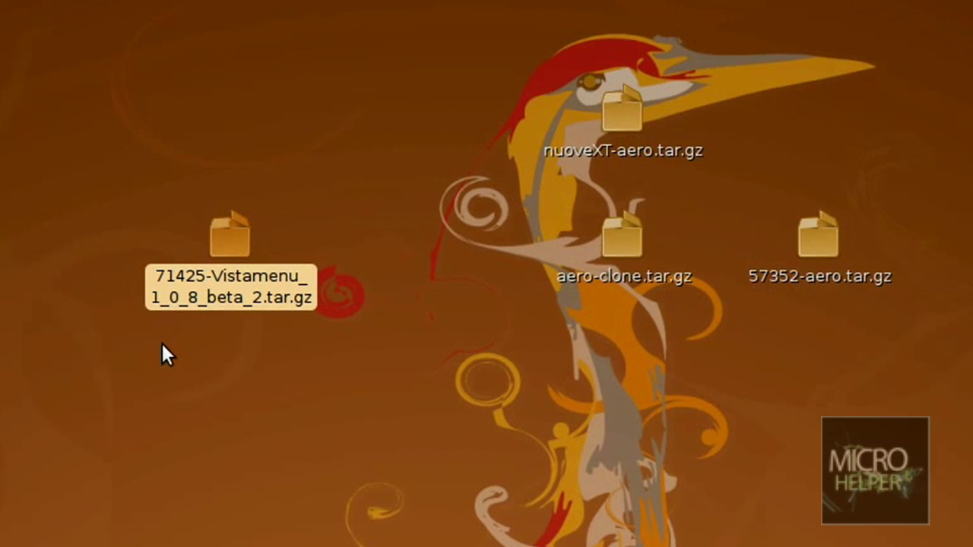
Rename the Vistamenu archive to 'Vista Start Menu for Ubuntu (Anyversion)'.
right_click(173, 295)
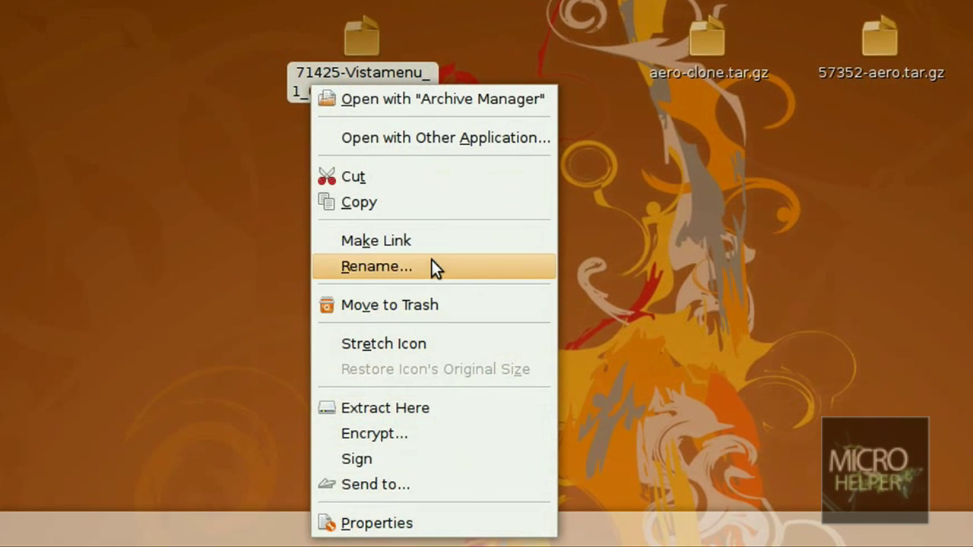
left_click(426, 269)
type("Vista Start Menu f")
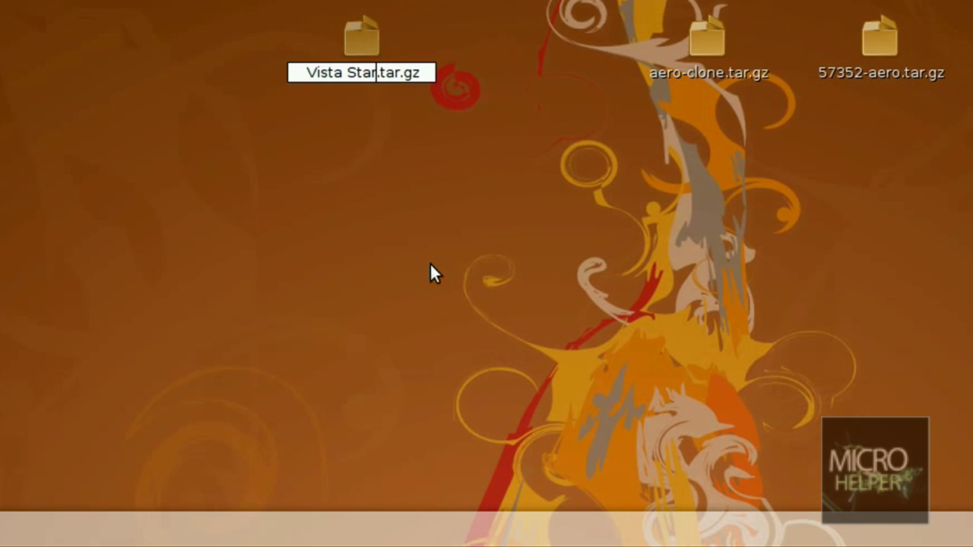
type("or Ubuntu ")
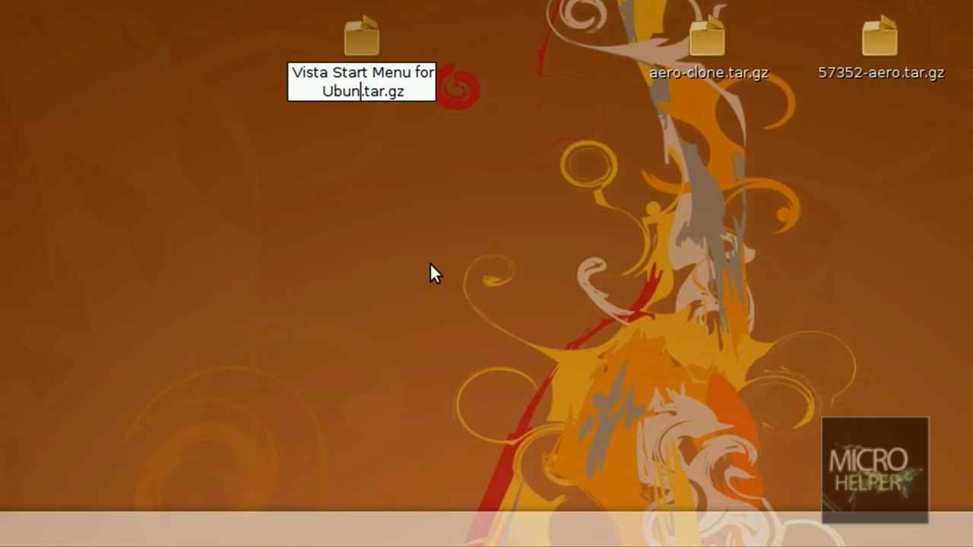
type("(Anyversion")
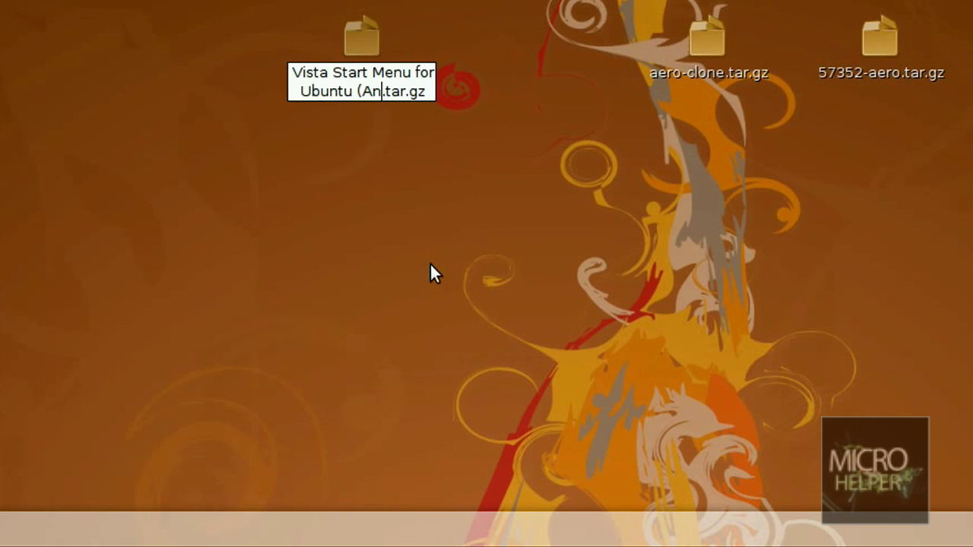
type(")")
key("Return")
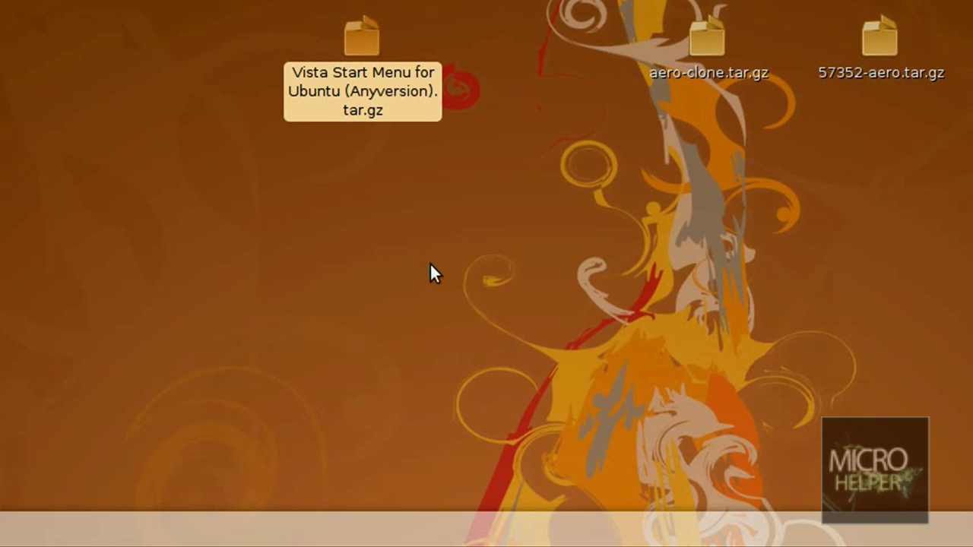
left_click(429, 274)
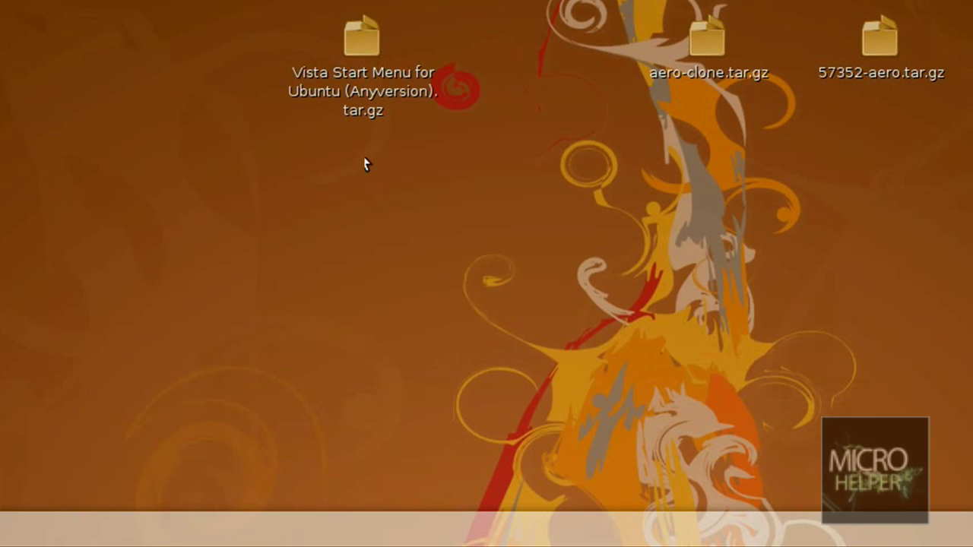
left_click(381, 84)
left_click(491, 202)
left_click(345, 80)
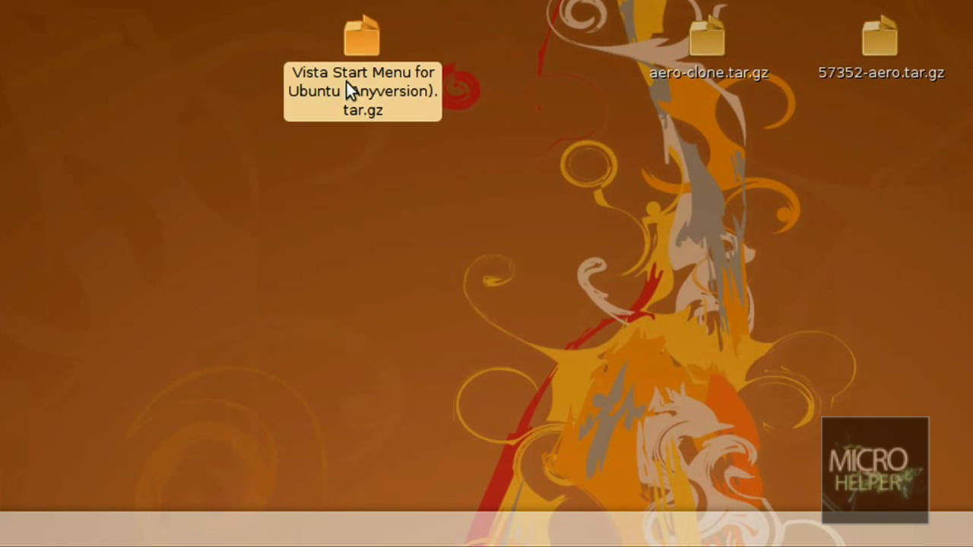
Extract the renamed archive into a Beta release 1.0.8 folder and place it beside the archive.
right_click(346, 82)
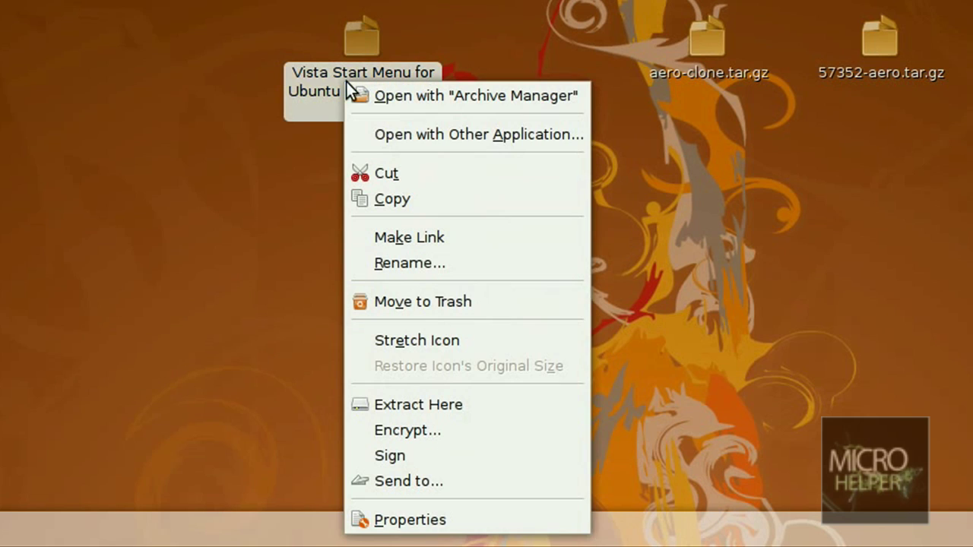
left_click(511, 412)
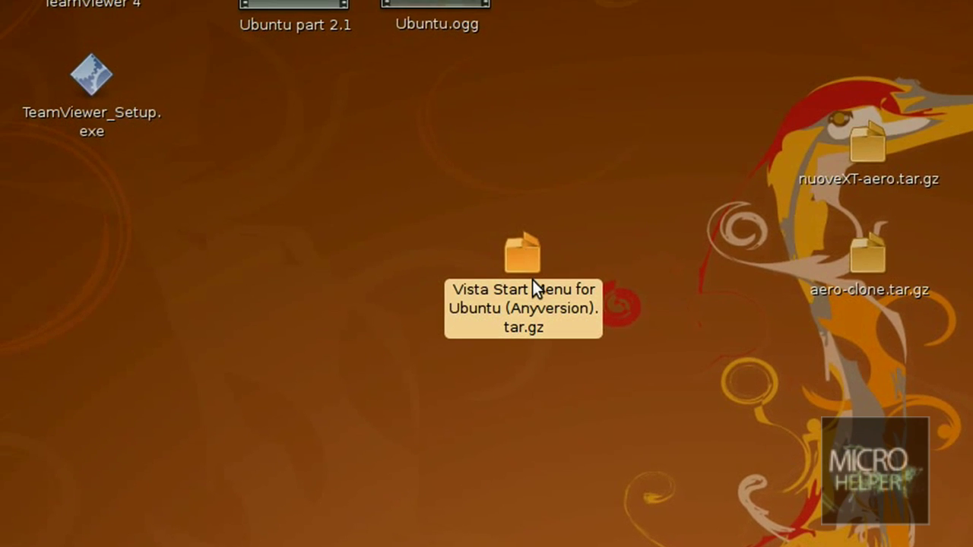
left_click_drag(89, 185, 690, 264)
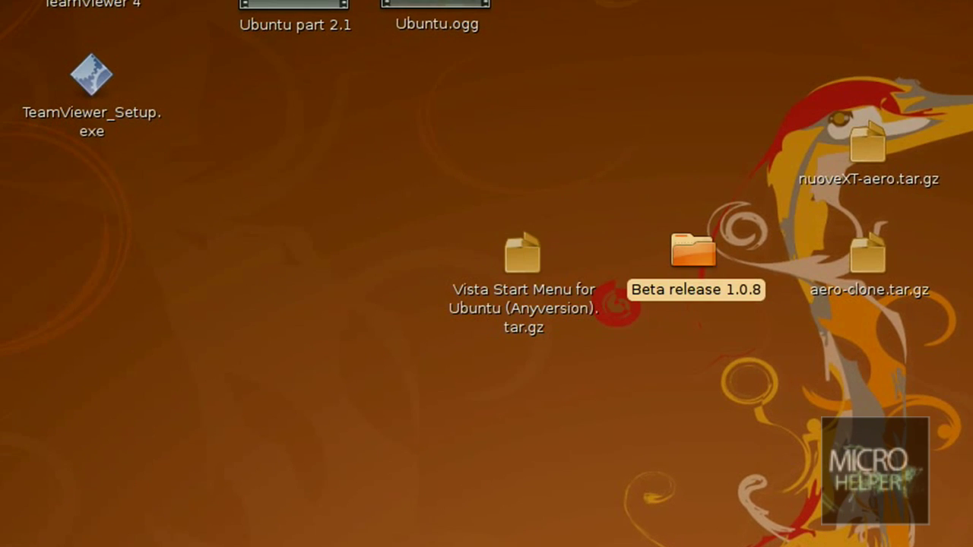
left_click(667, 380)
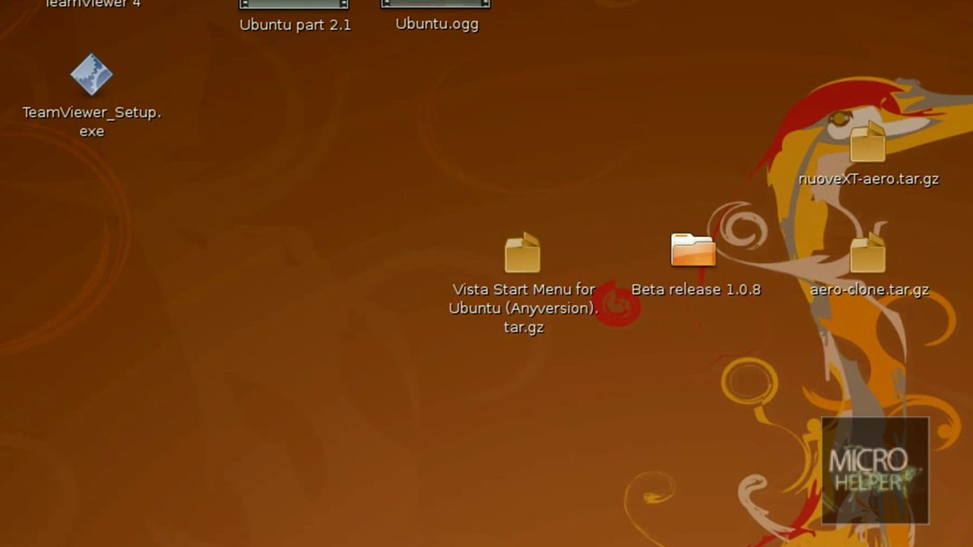
left_click(686, 240)
Open Beta release 1.0.8 and run 'Click here to install me.sh' in a terminal with the administrator password.
double_click(687, 240)
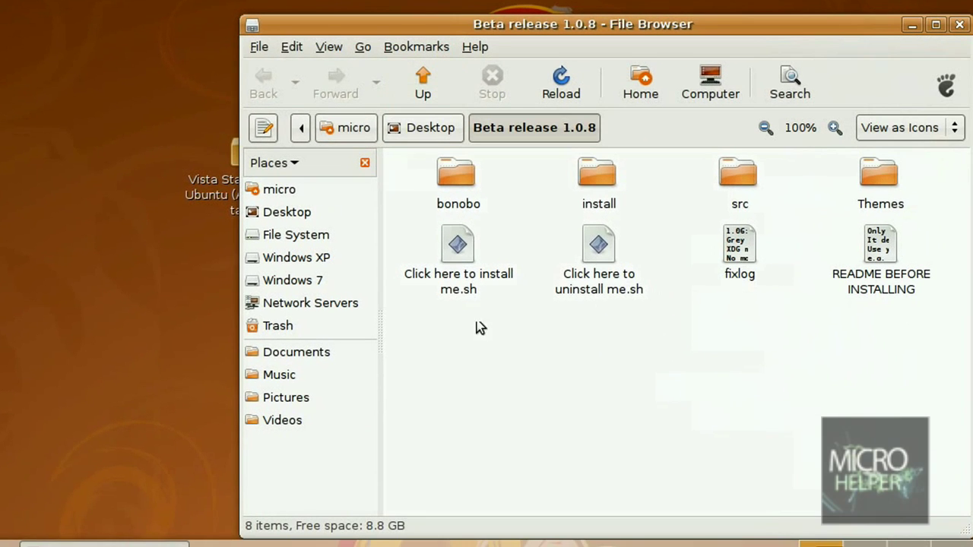
left_click_drag(468, 377, 450, 469)
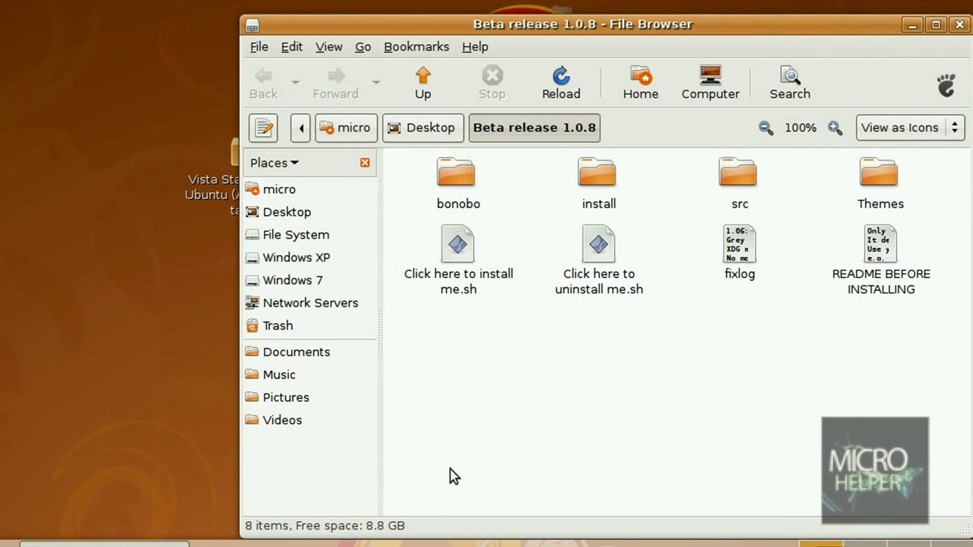
double_click(459, 284)
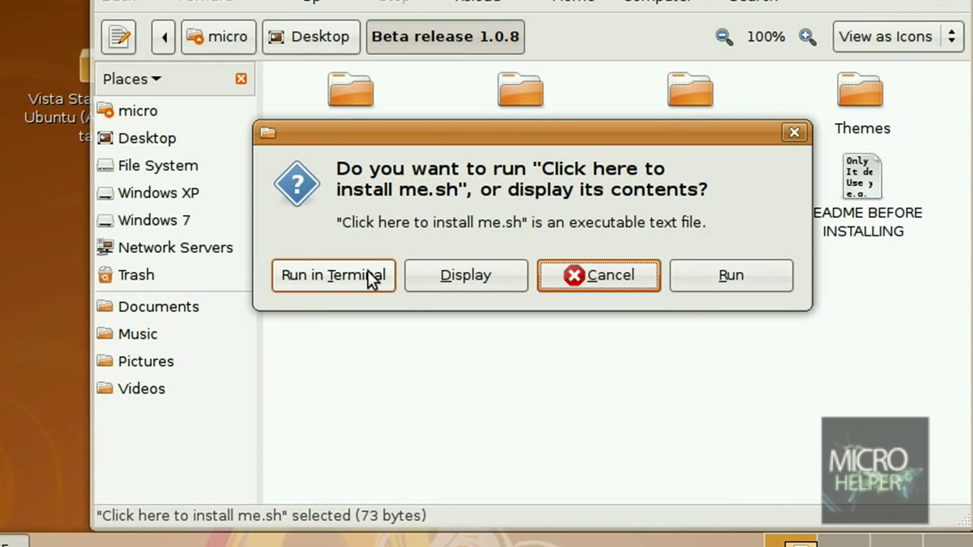
left_click(373, 278)
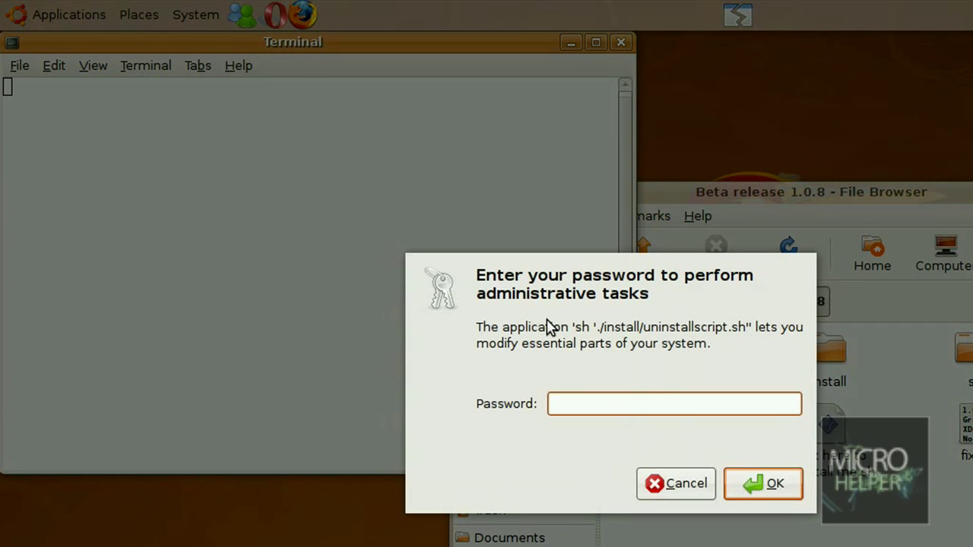
type("**************")
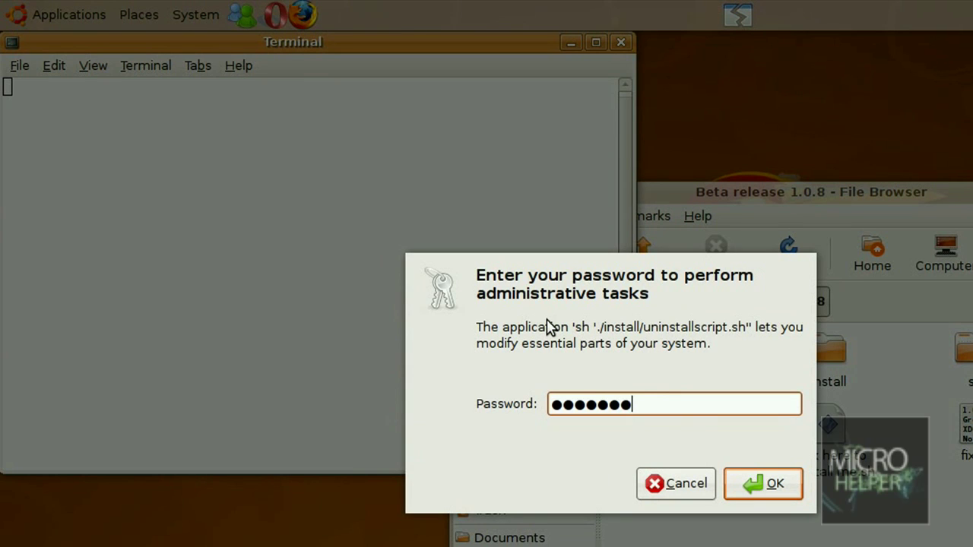
key("Return")
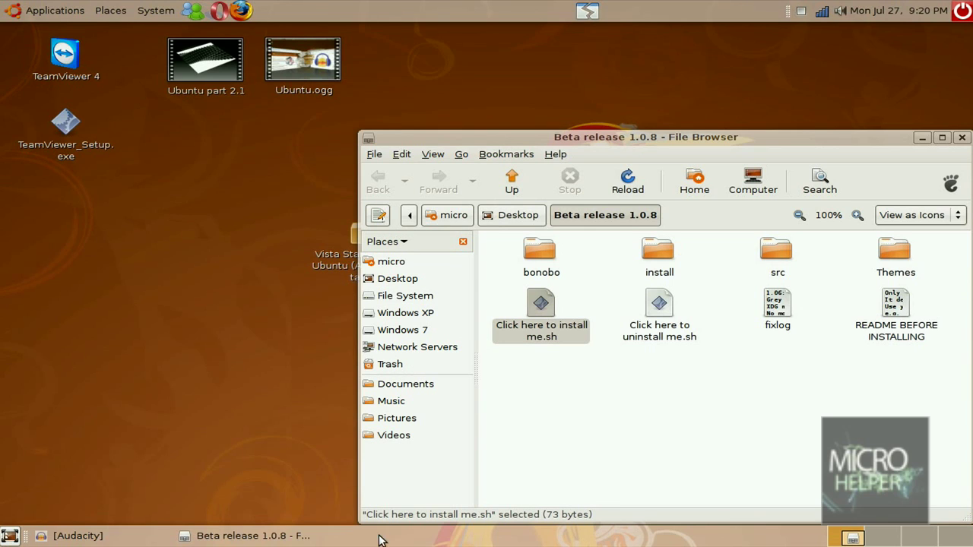
Unlock the Show Desktop applet from the bottom panel's left end.
right_click(423, 5)
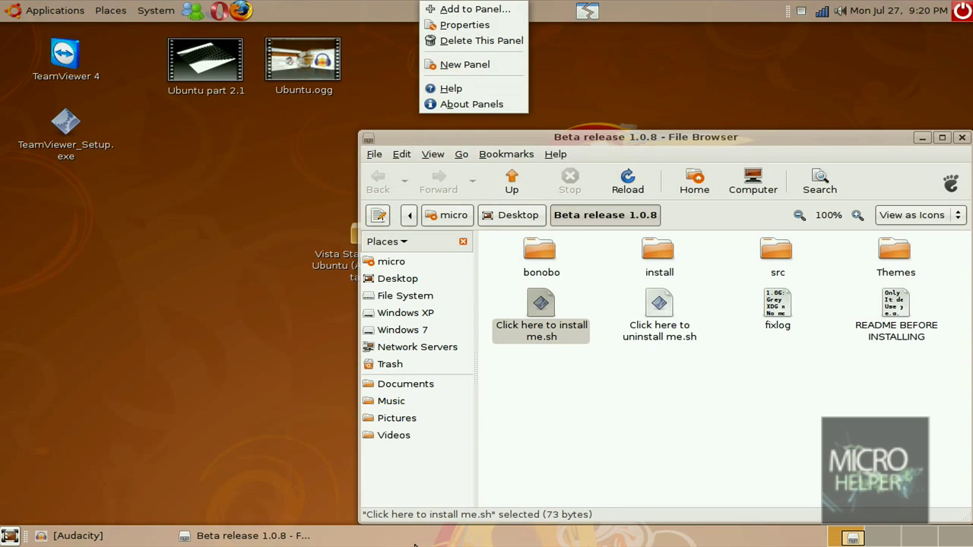
left_click(358, 403)
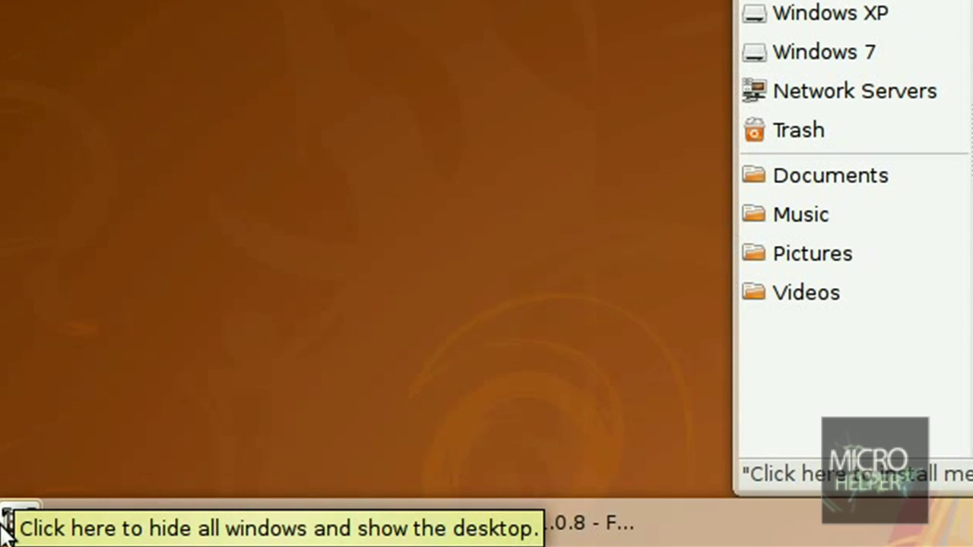
right_click(4, 524)
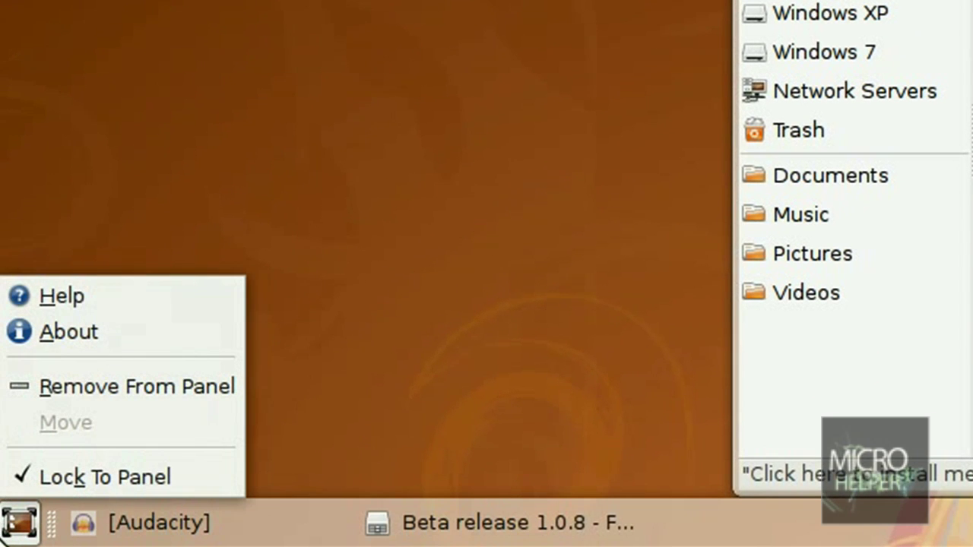
left_click(107, 476)
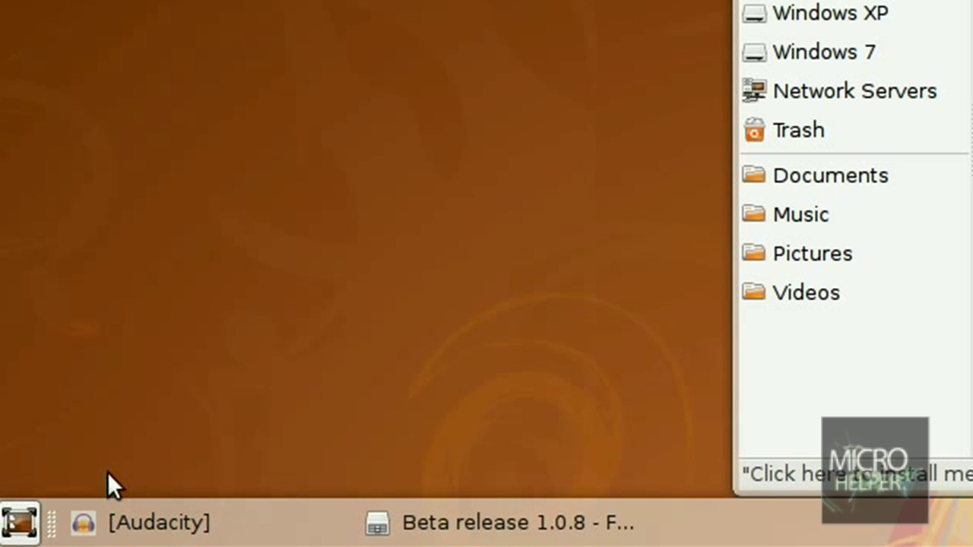
right_click(4, 529)
left_click(5, 528)
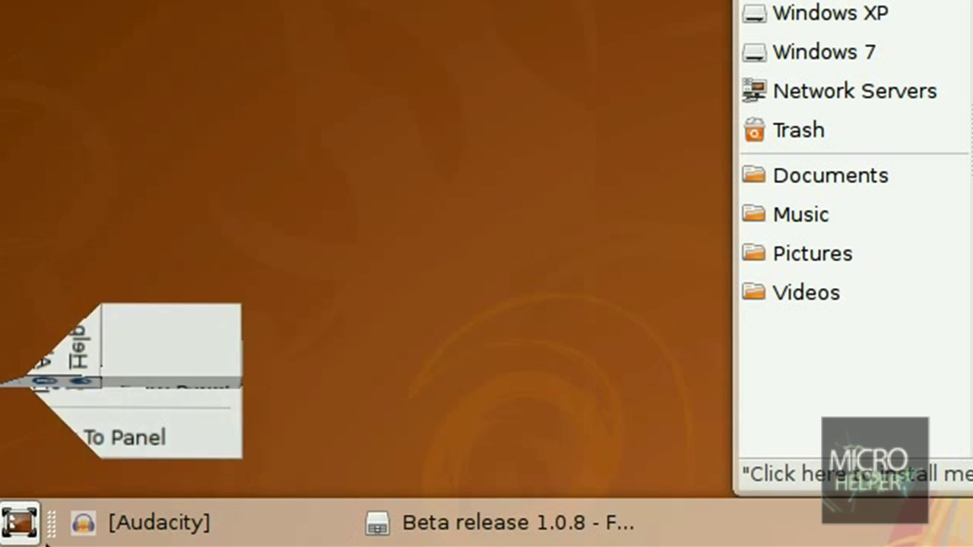
Unlock the neighbouring panel item and move both items rightward along the bottom panel.
right_click(51, 522)
left_click(76, 477)
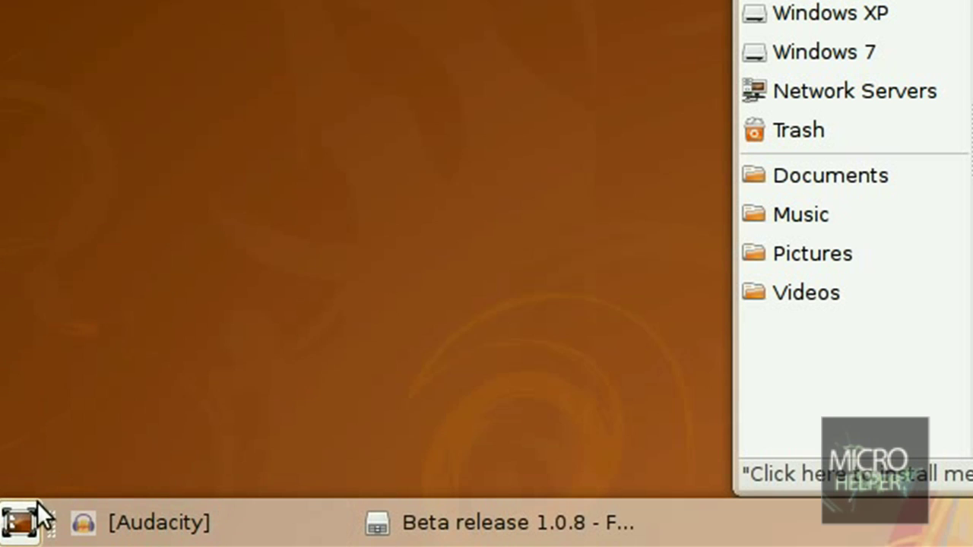
right_click(54, 524)
left_click(93, 426)
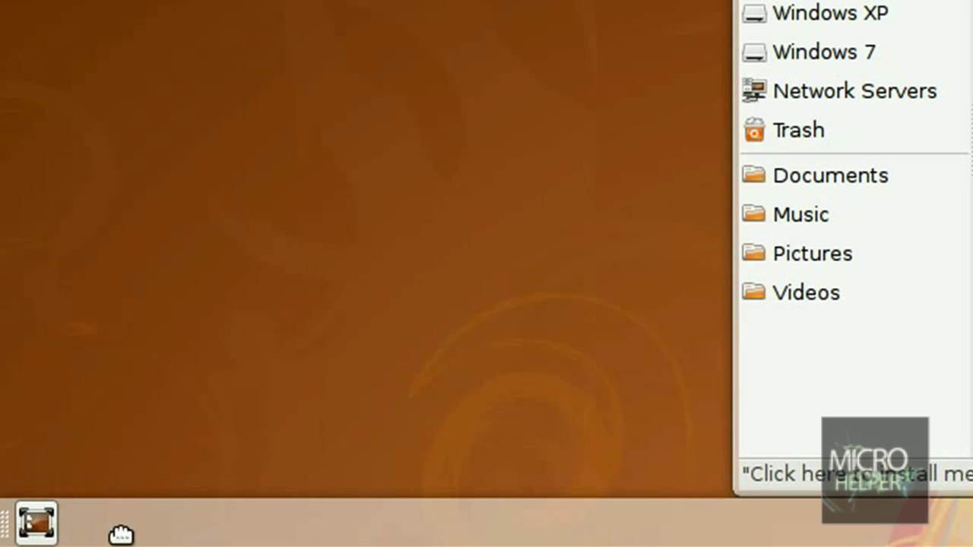
left_click(408, 519)
right_click(17, 524)
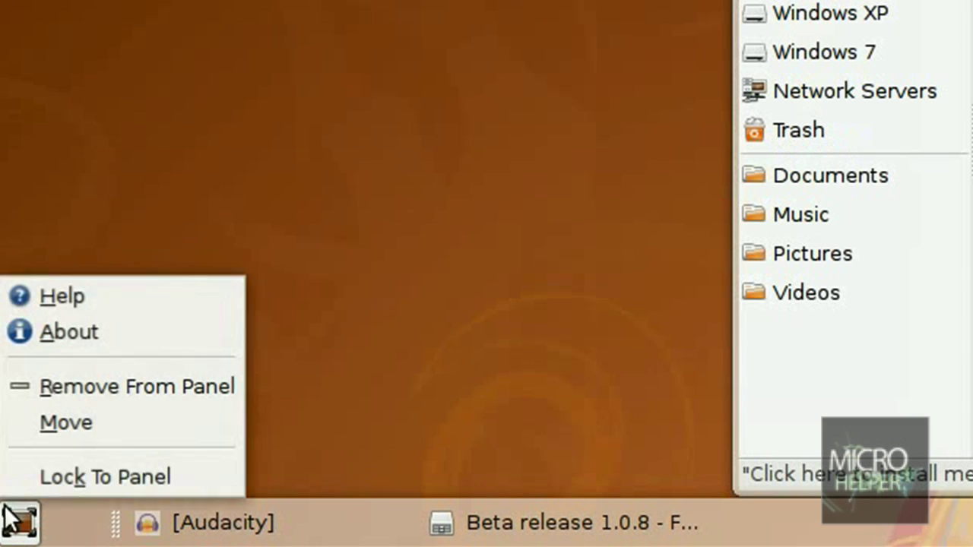
left_click(44, 430)
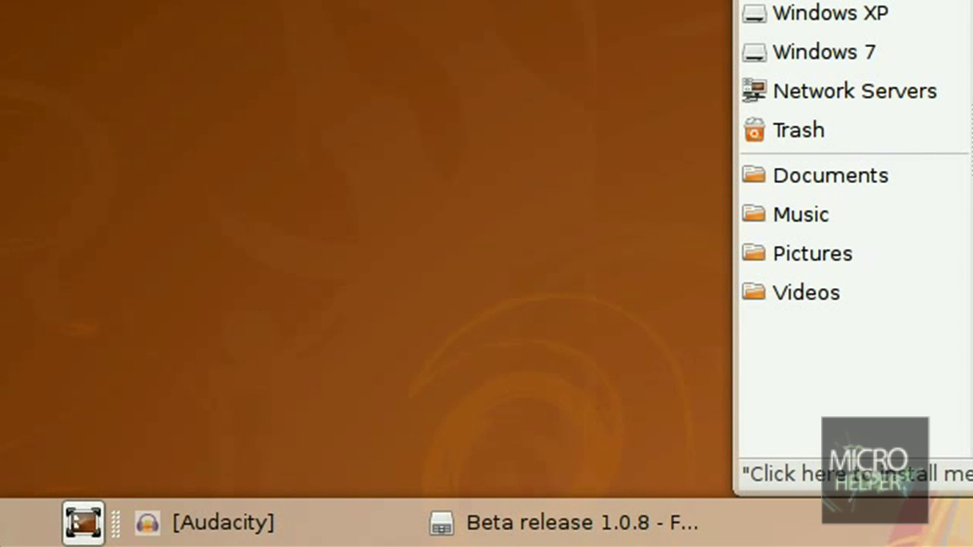
Add the Vista Menu applet to the bottom panel by searching 'vista' in Add to Panel.
right_click(23, 522)
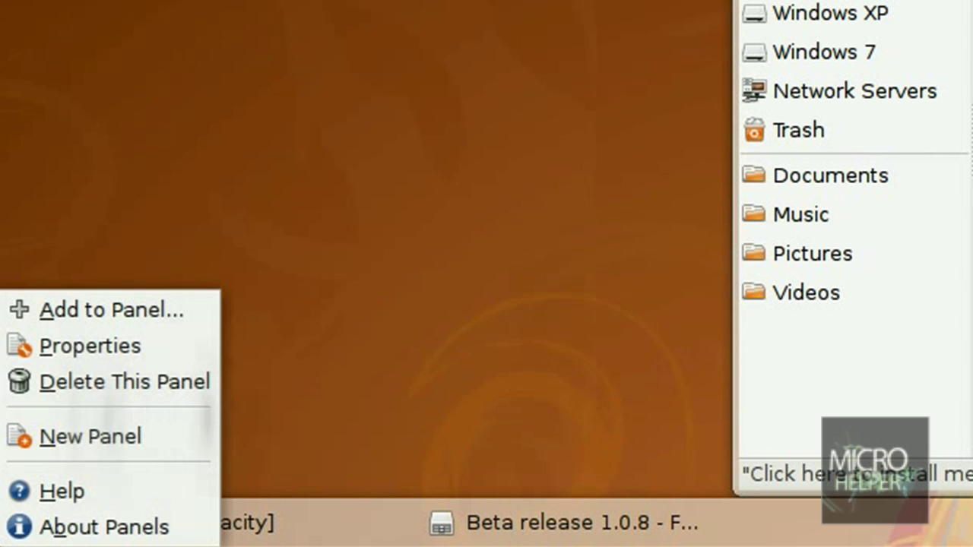
left_click(131, 296)
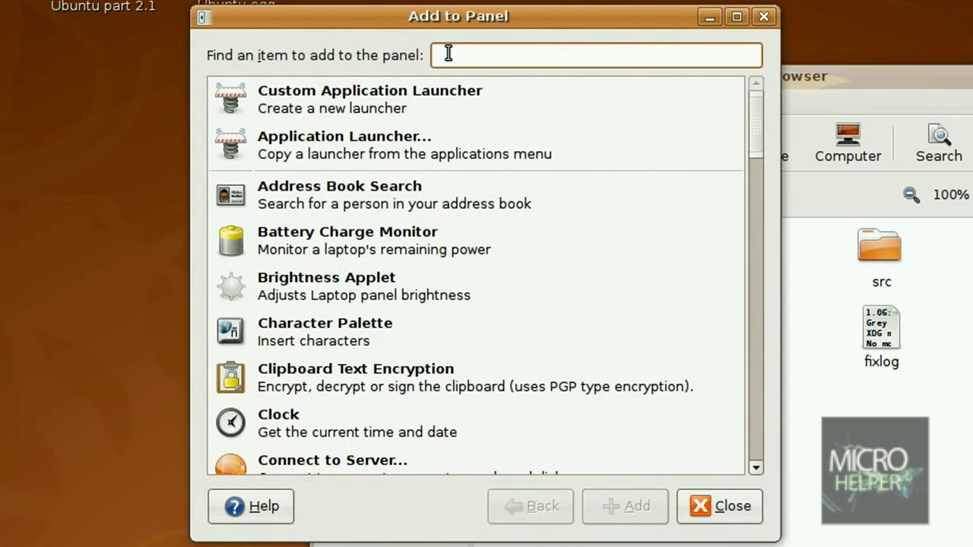
type("vista")
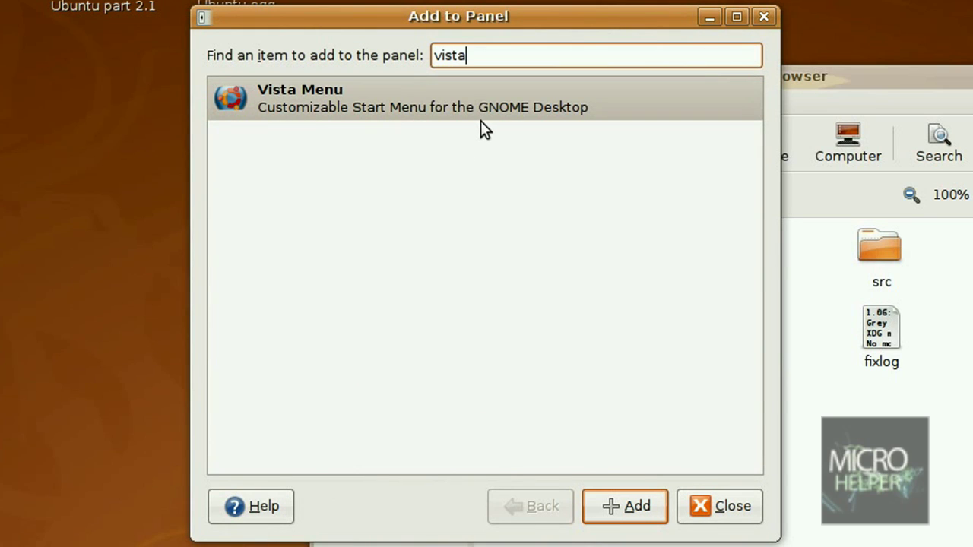
left_click(499, 114)
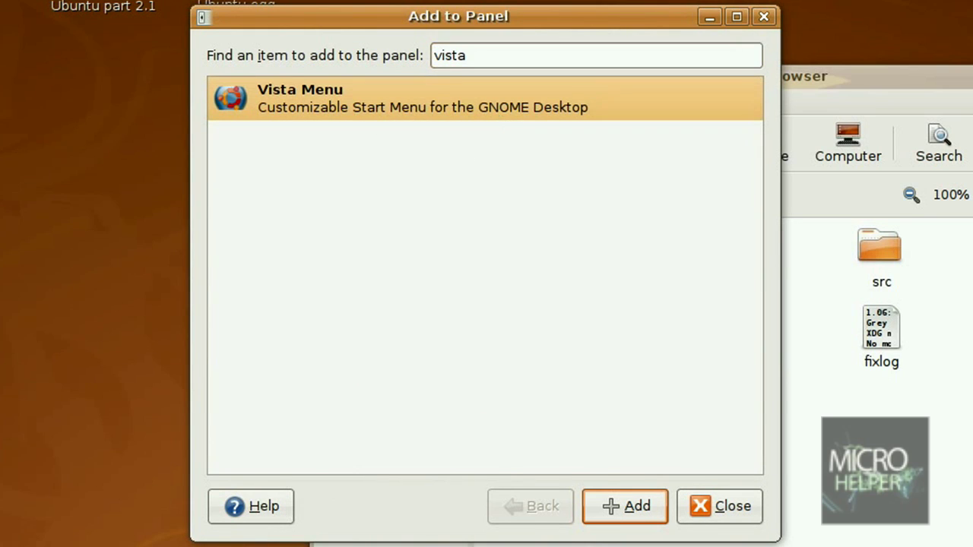
left_click(612, 505)
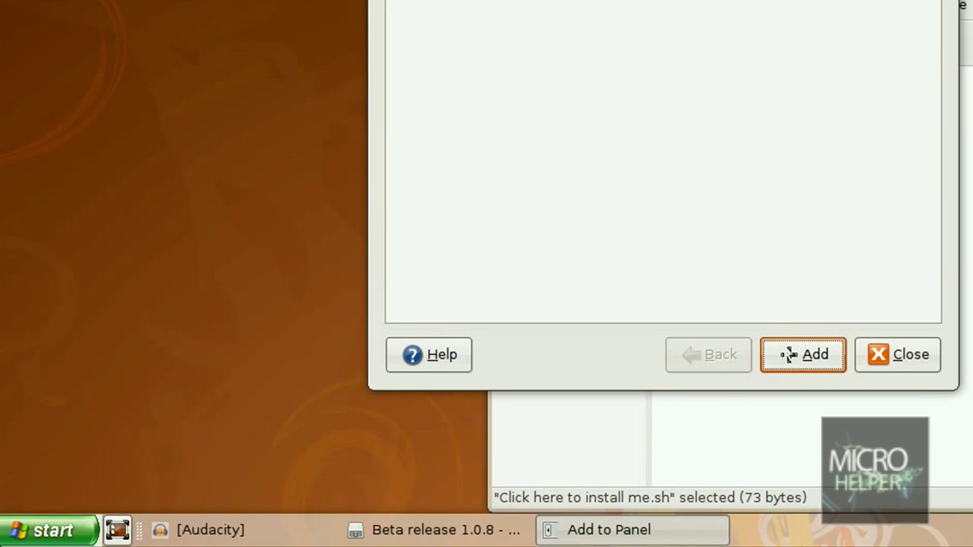
Set the Vista Menu's menu theme to Vista in its Theme settings.
left_click(21, 535)
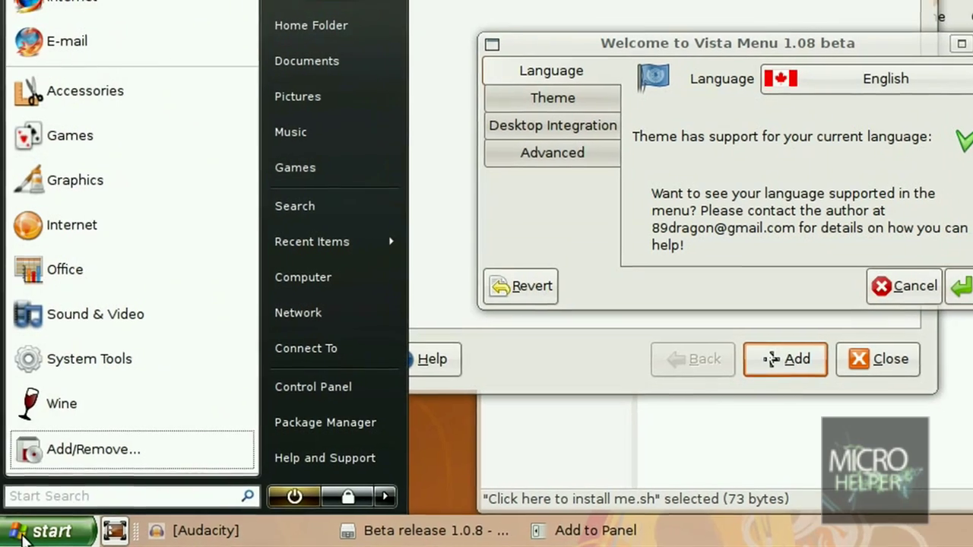
left_click(16, 536)
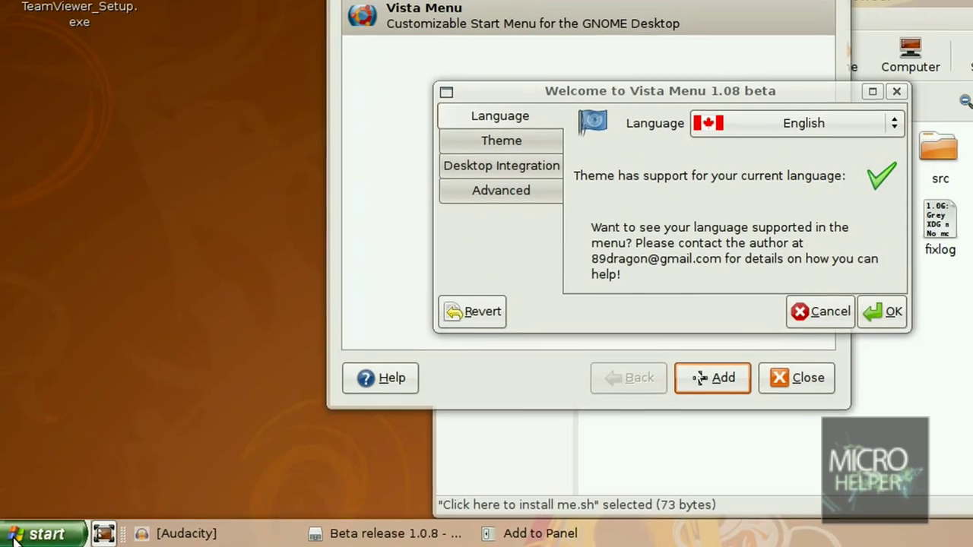
left_click(14, 536)
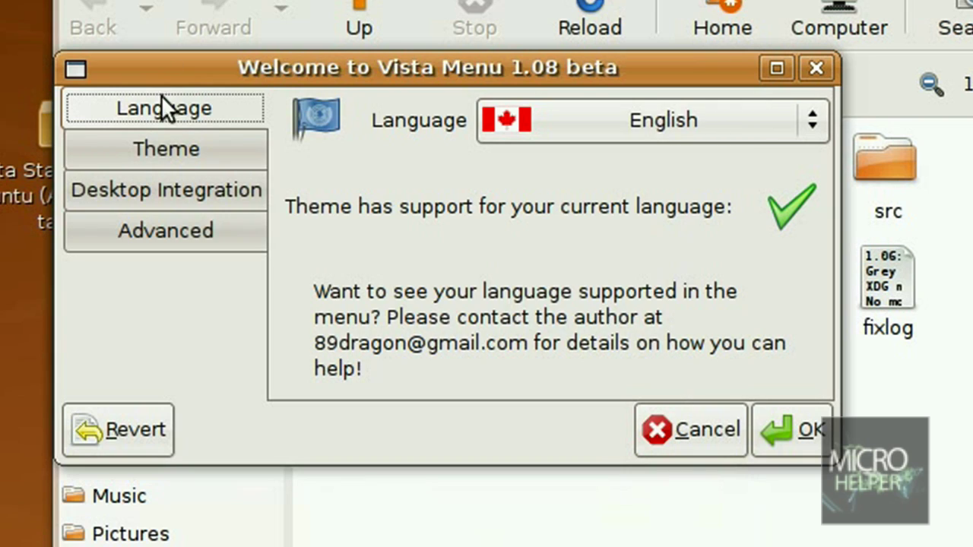
left_click(159, 148)
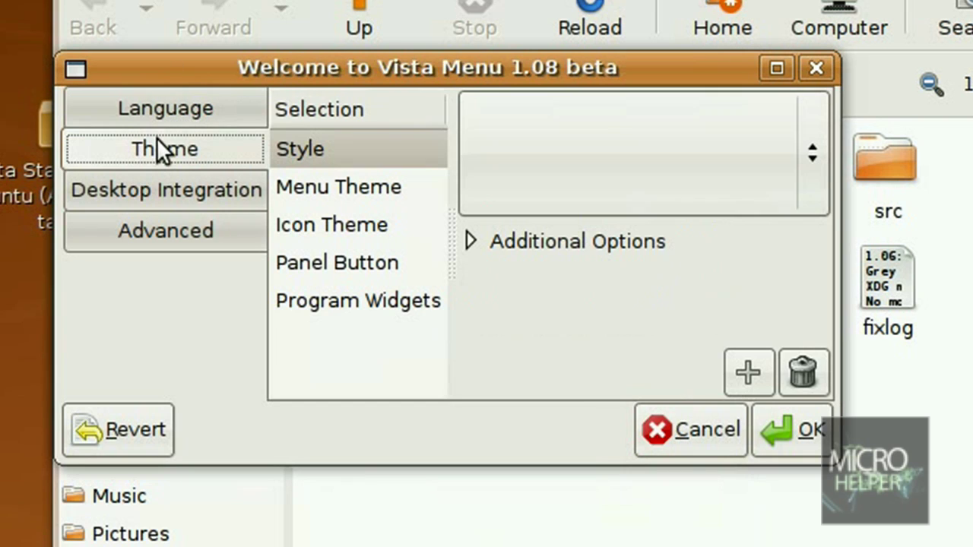
left_click(569, 162)
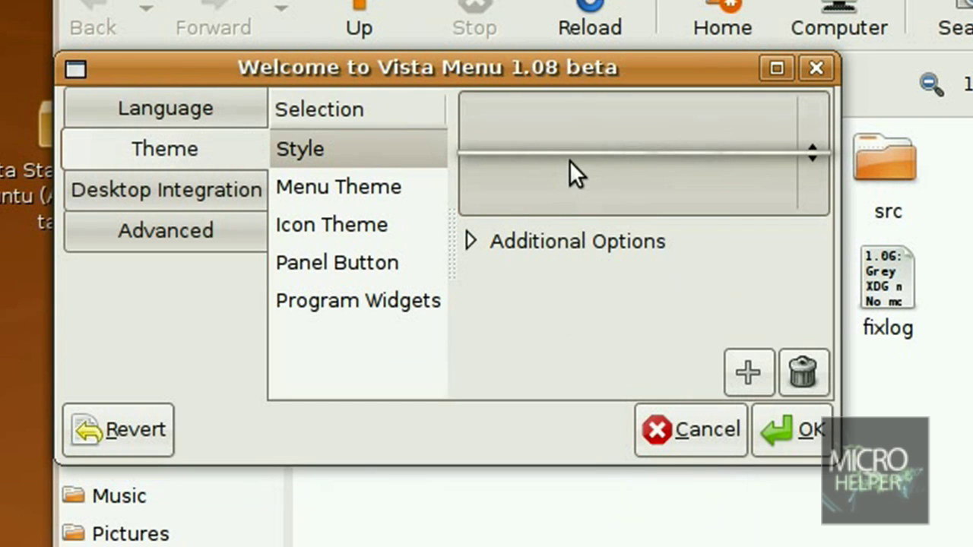
left_click(570, 162)
left_click(388, 189)
left_click(555, 169)
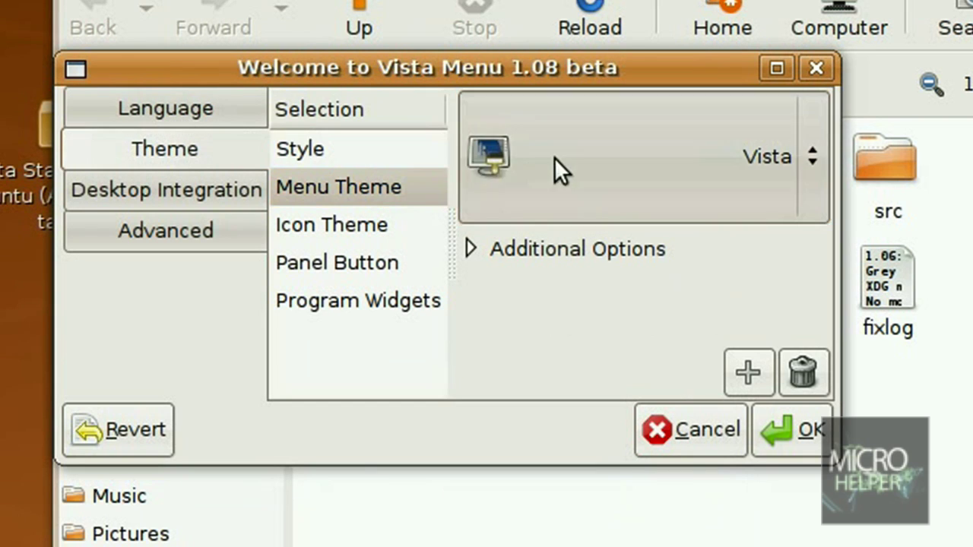
left_click(555, 156)
Set the Vista Menu icon theme to Vista.
left_click(396, 220)
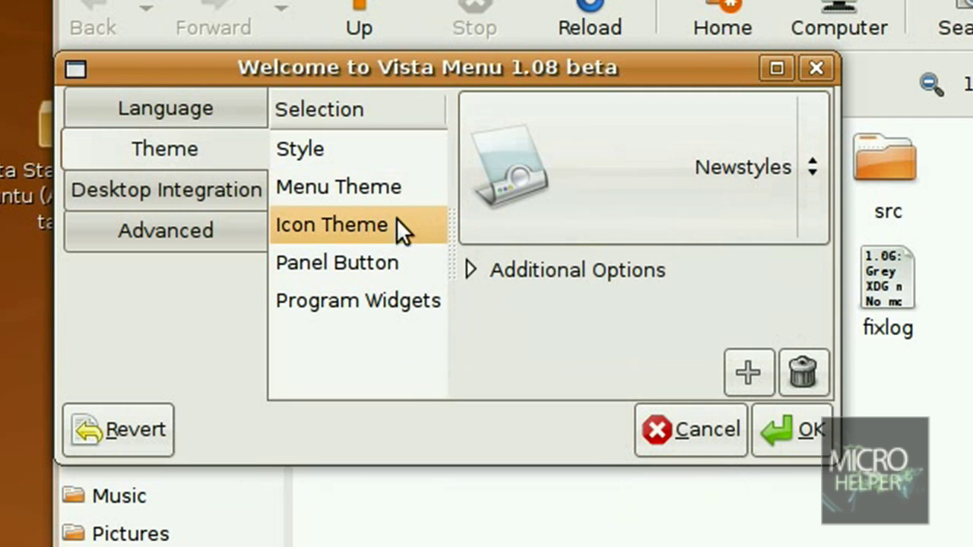
left_click(550, 173)
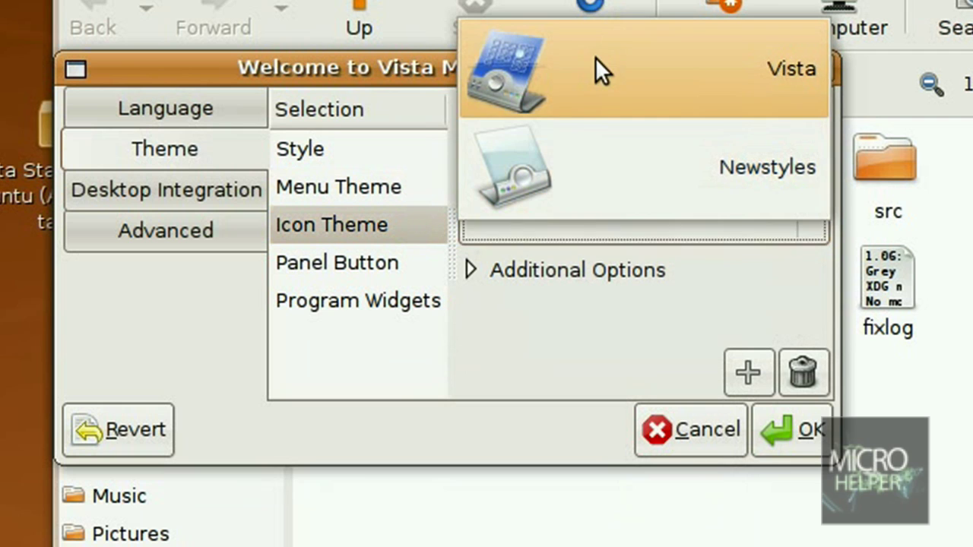
left_click(595, 62)
left_click(578, 108)
left_click(646, 266)
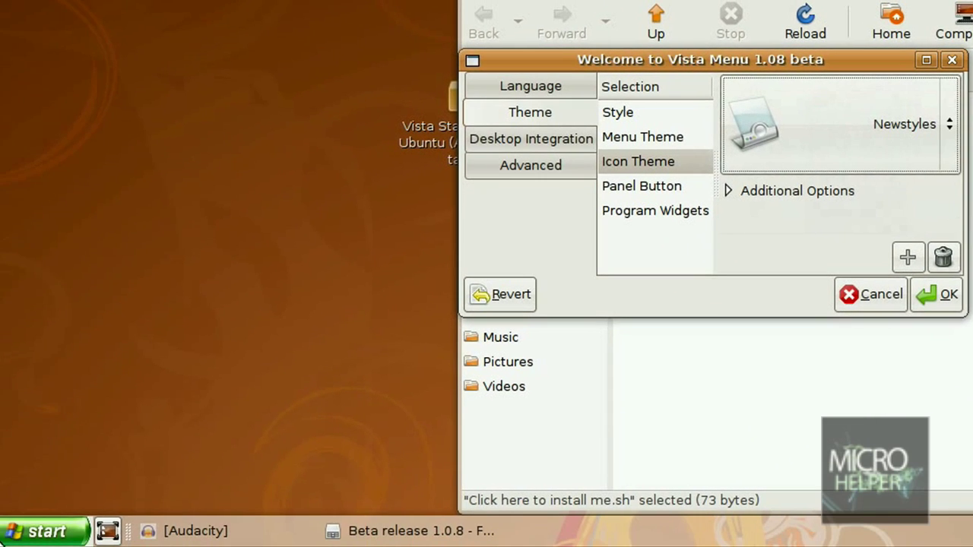
left_click(43, 530)
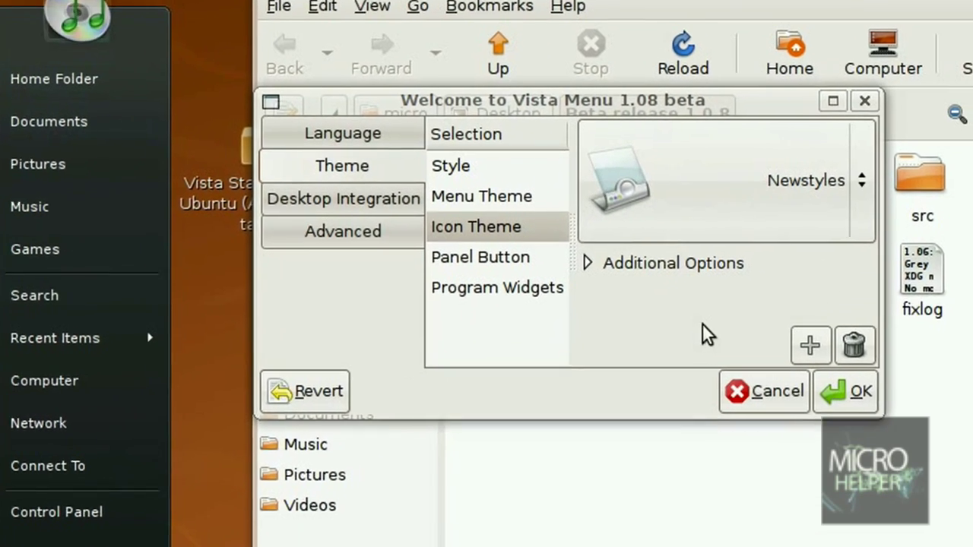
left_click(776, 206)
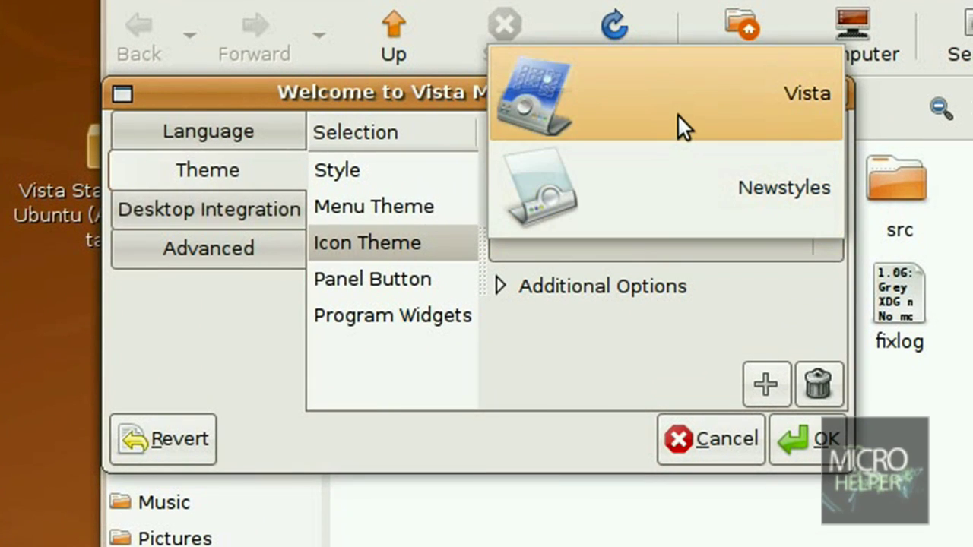
left_click(677, 116)
Pick a new start-button style and keep the Classic program widget style.
left_click(388, 274)
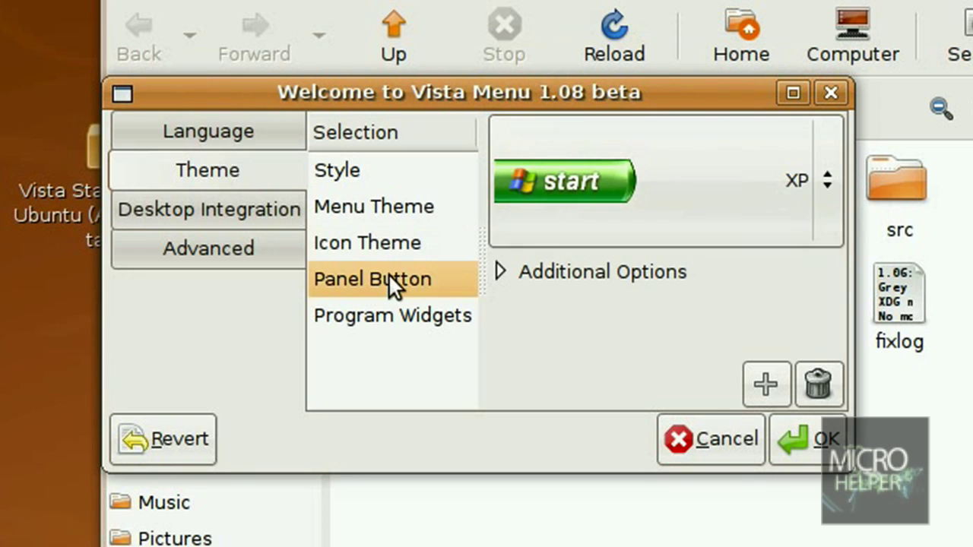
left_click(699, 232)
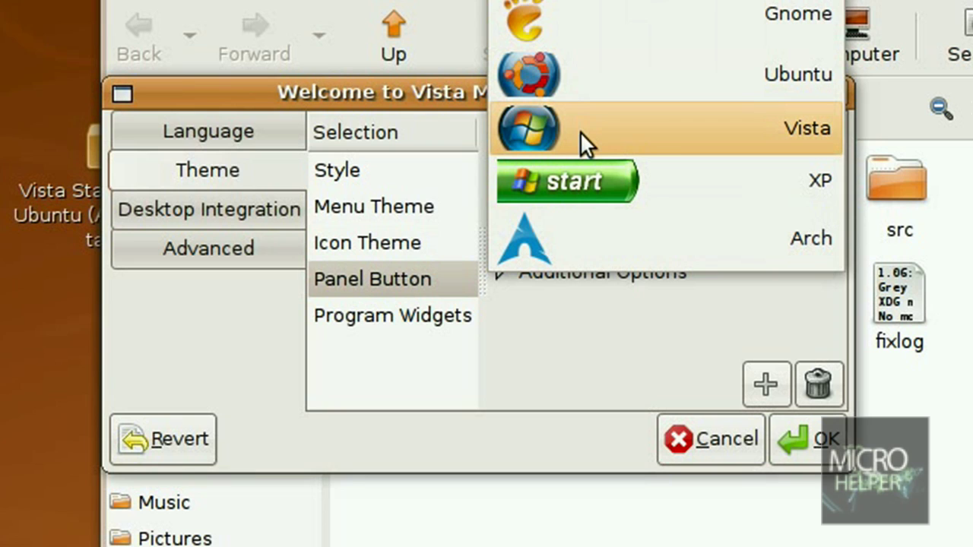
left_click(582, 95)
left_click(456, 313)
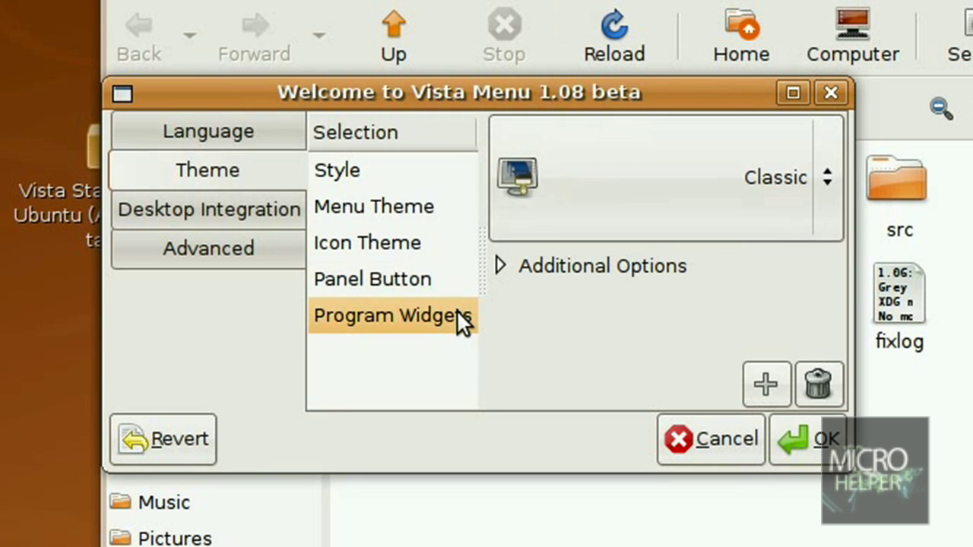
left_click(693, 196)
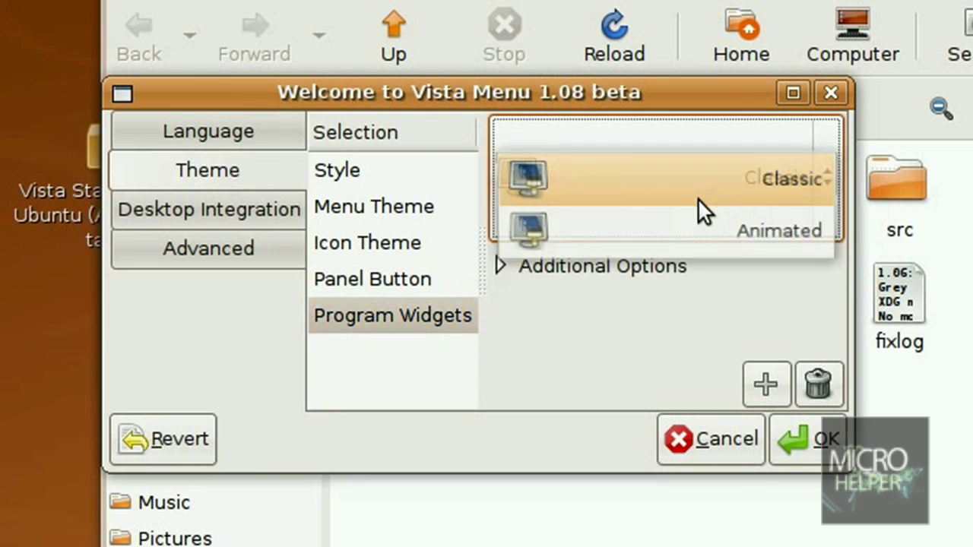
left_click(698, 198)
left_click(608, 199)
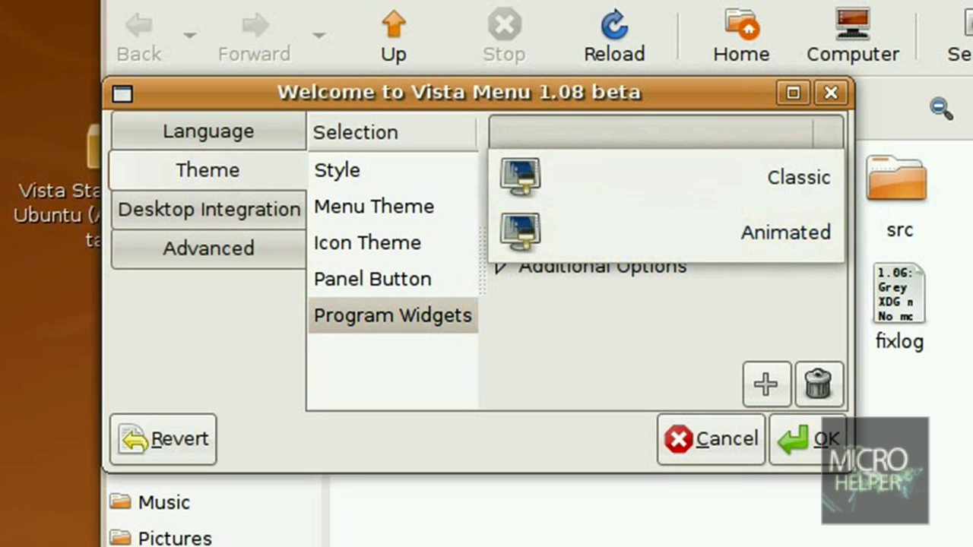
left_click(174, 214)
Enable Focus Steal Prevention, Panel Shadow, Panel Transparency and Menu Transparency, then apply with OK.
left_click(173, 214)
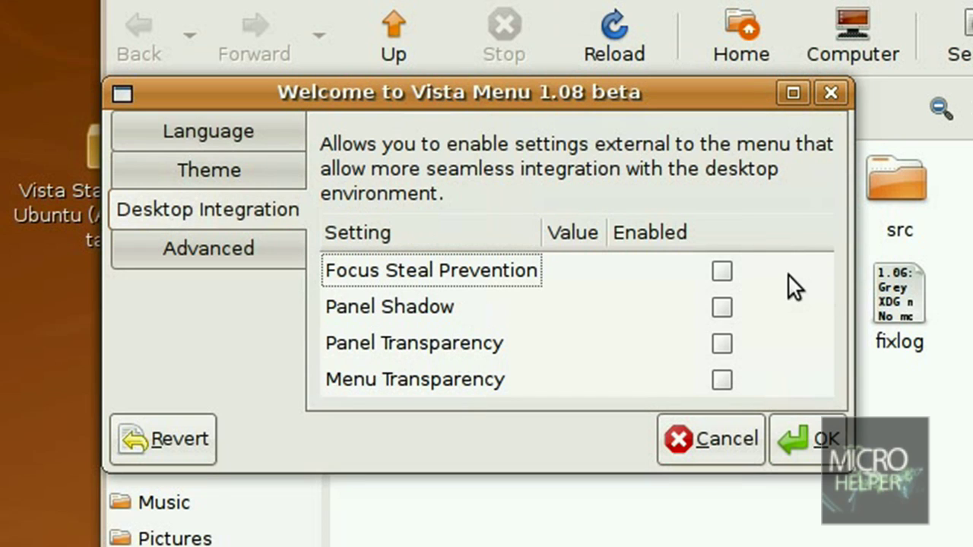
left_click(726, 271)
left_click(722, 304)
left_click(723, 345)
left_click(722, 381)
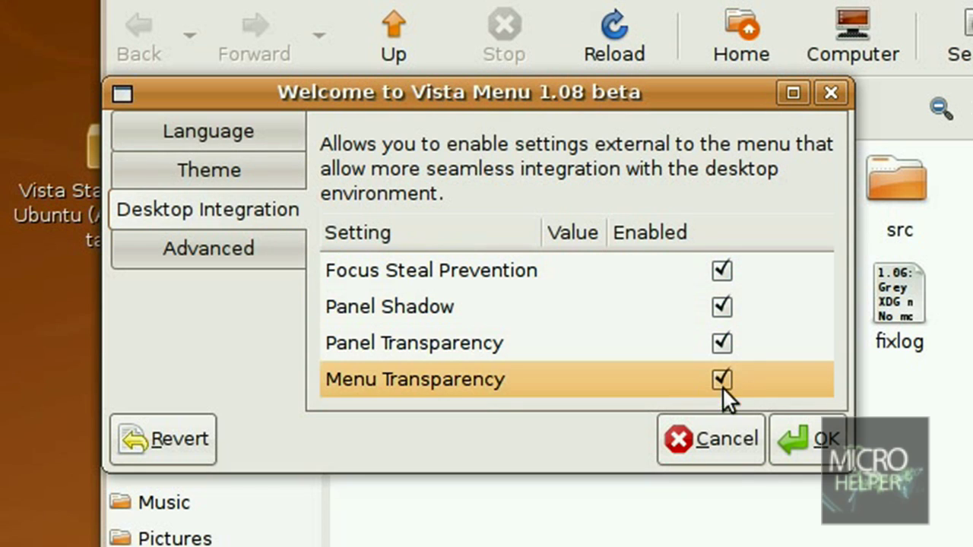
left_click(182, 253)
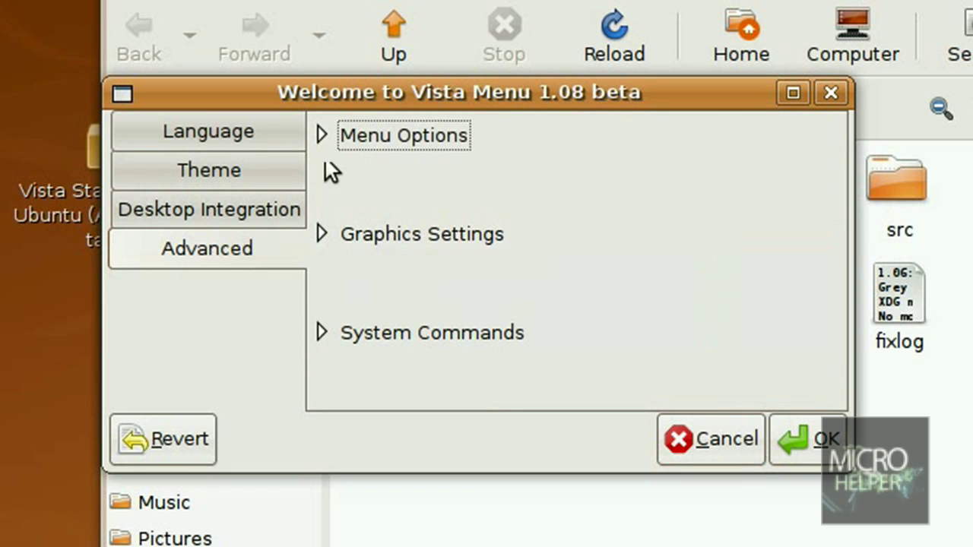
left_click(215, 170)
left_click(806, 436)
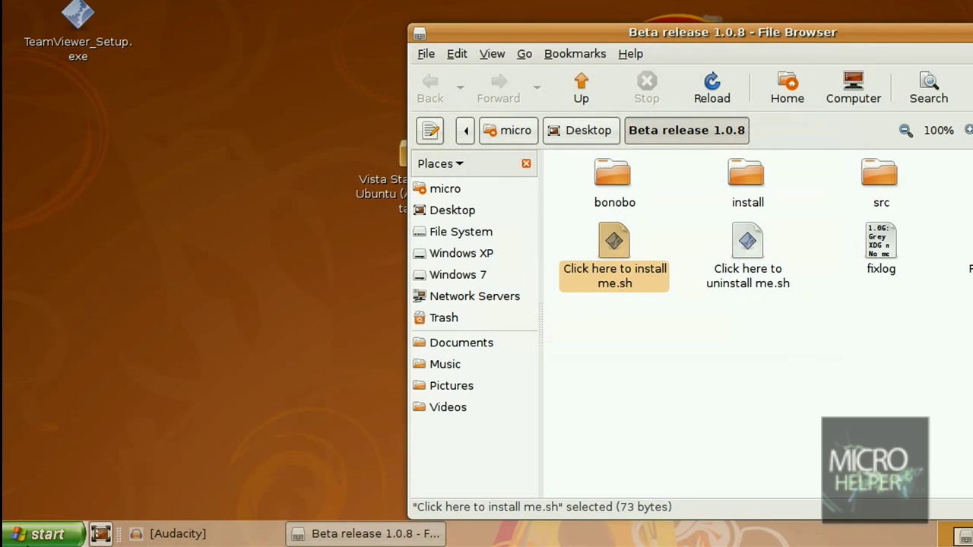
left_click(4, 510)
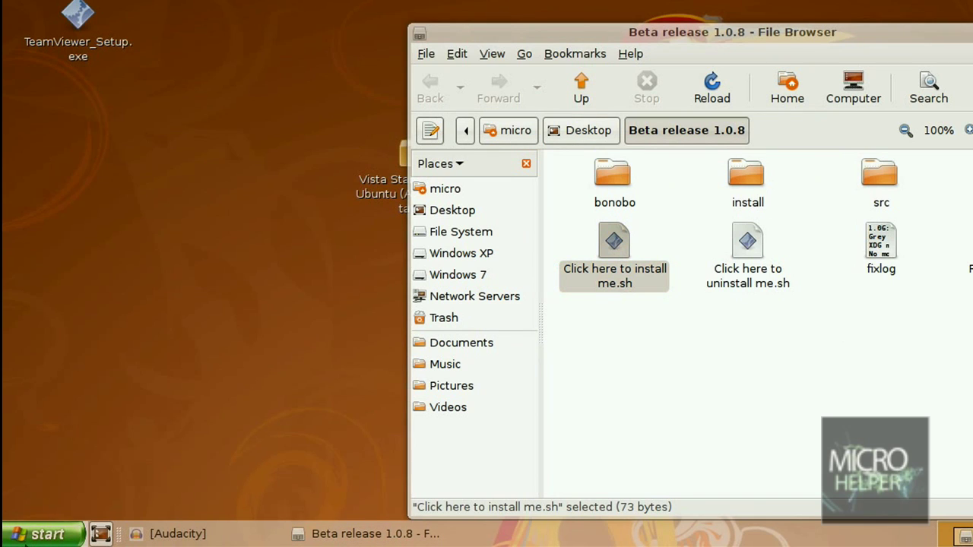
Remove the old start button, add Vista Menu in its place, and open the new menu.
right_click(6, 538)
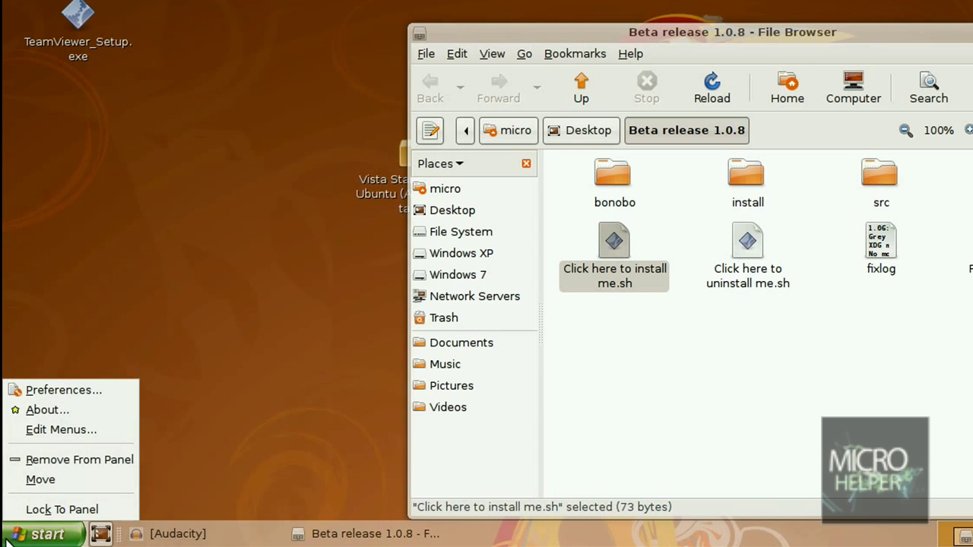
left_click(60, 460)
right_click(4, 535)
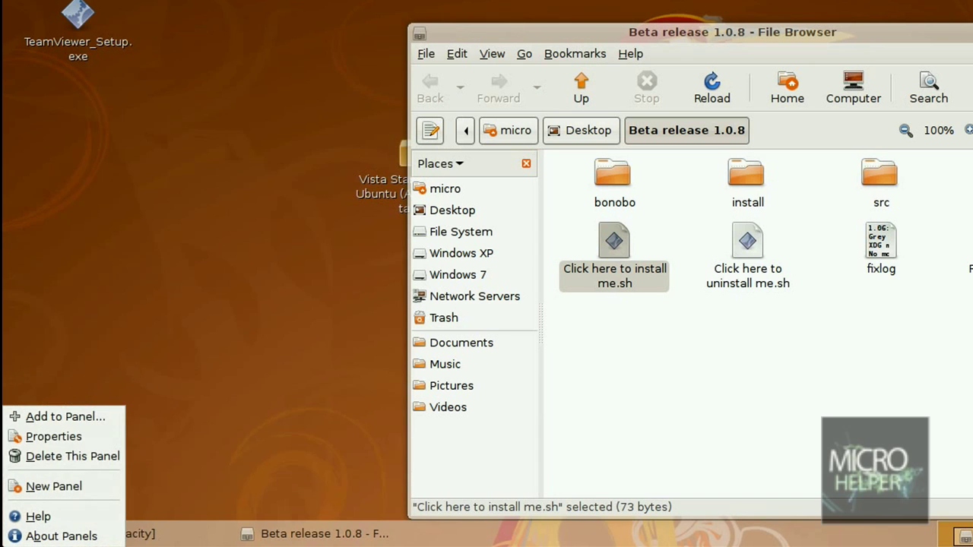
left_click(62, 416)
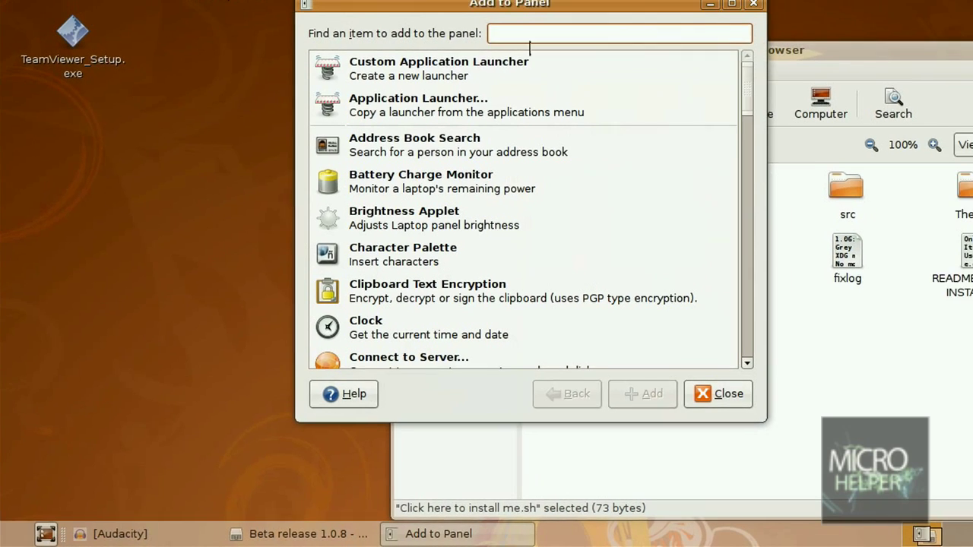
type("vista")
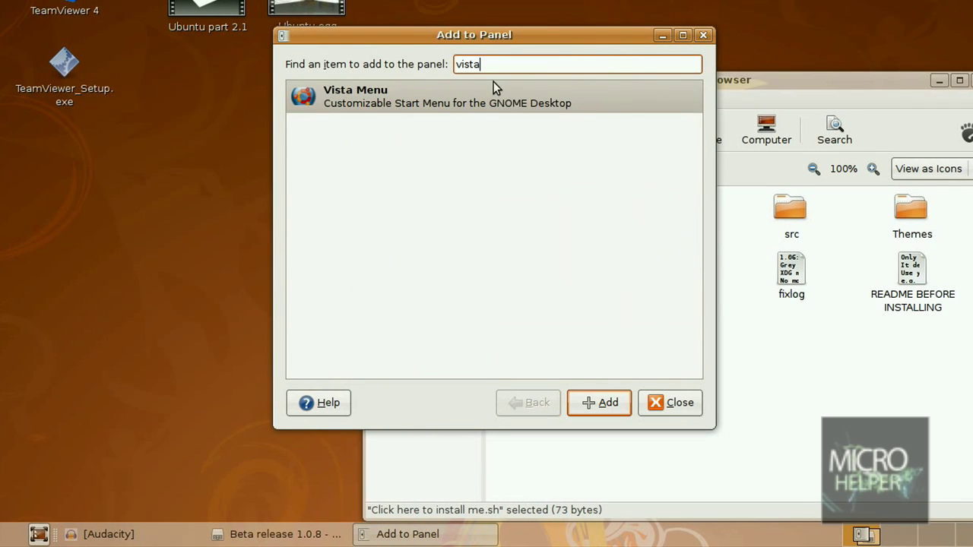
left_click(312, 87)
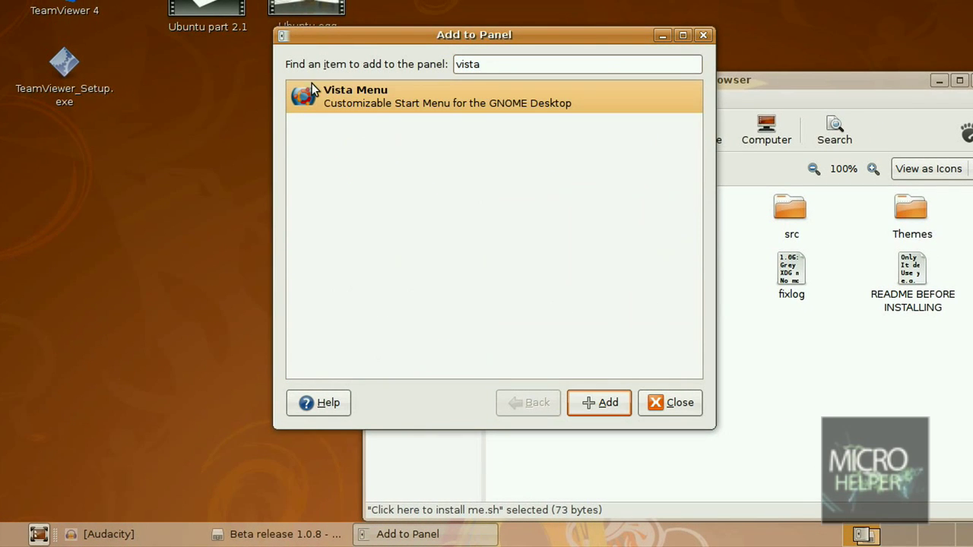
left_click(584, 407)
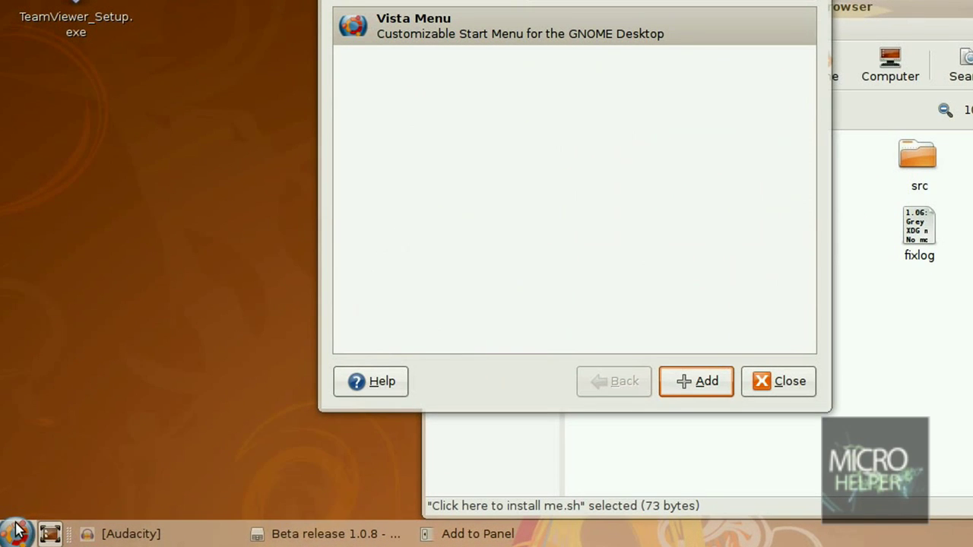
left_click(16, 531)
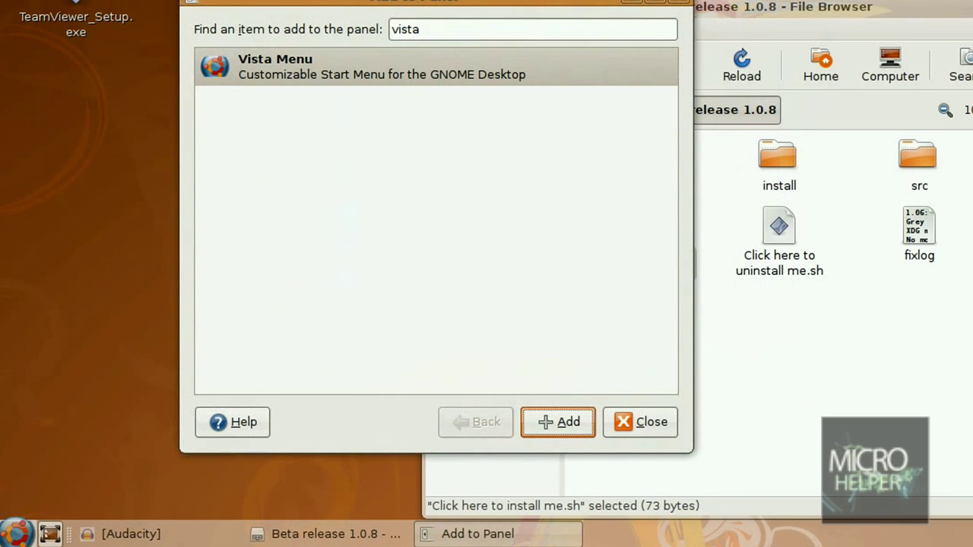
left_click(6, 538)
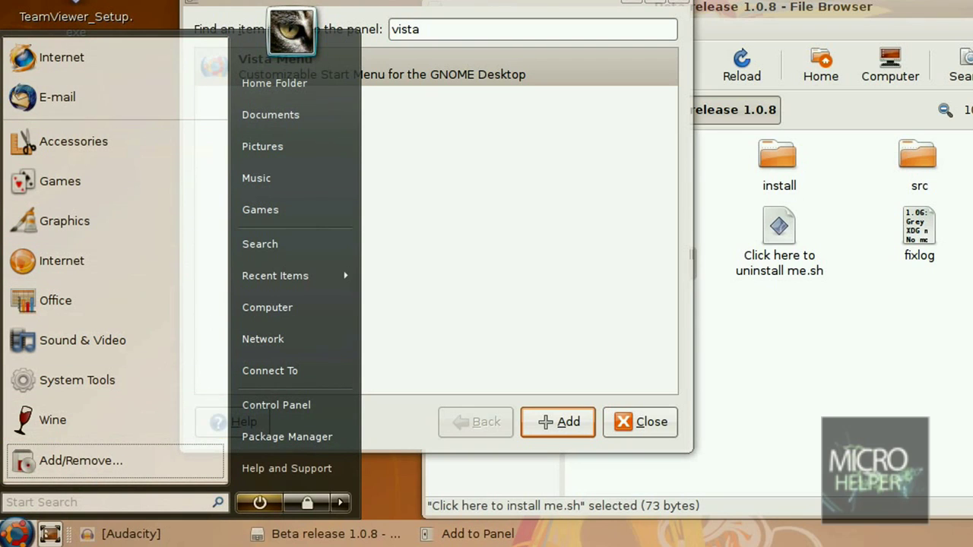
Move the Add to Panel window aside and reopen the Vista start menu.
left_click(519, 16)
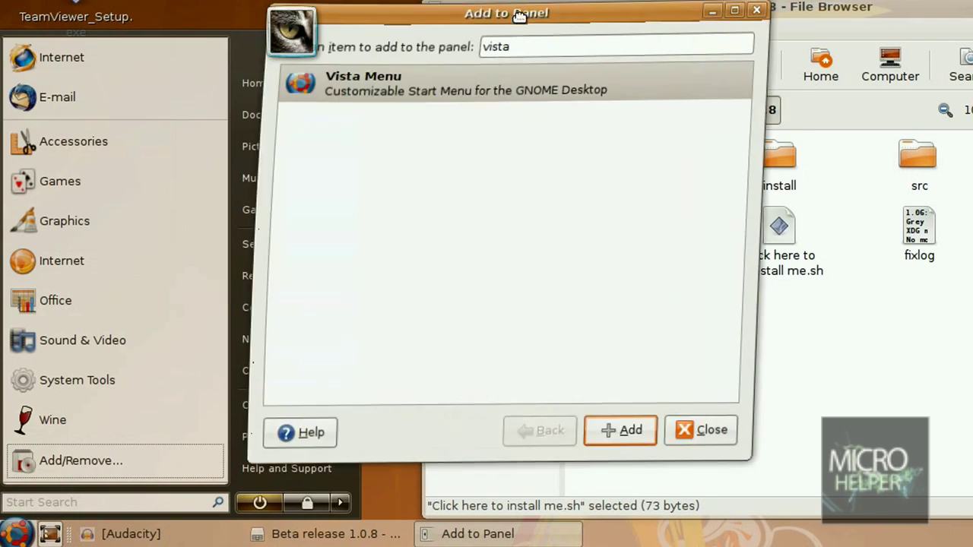
left_click_drag(519, 15, 539, 22)
left_click(16, 533)
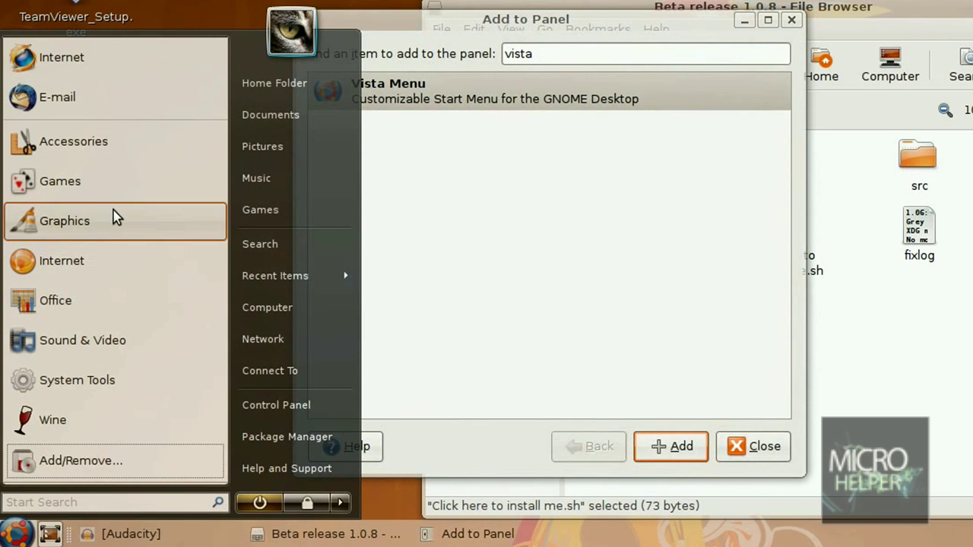
left_click(14, 533)
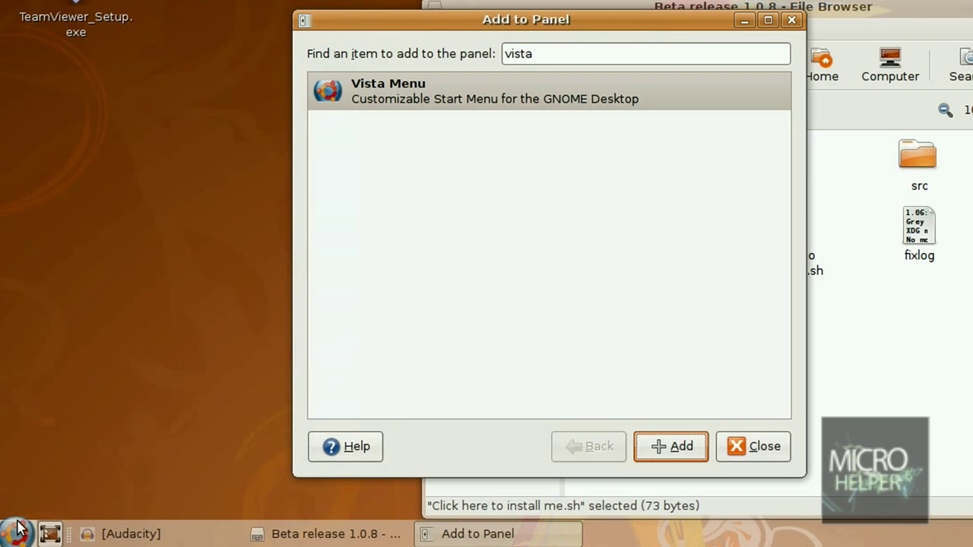
left_click(14, 534)
Test the start menu search with 'saed', 'wine' and 'gtk', then close the menu.
type("saed")
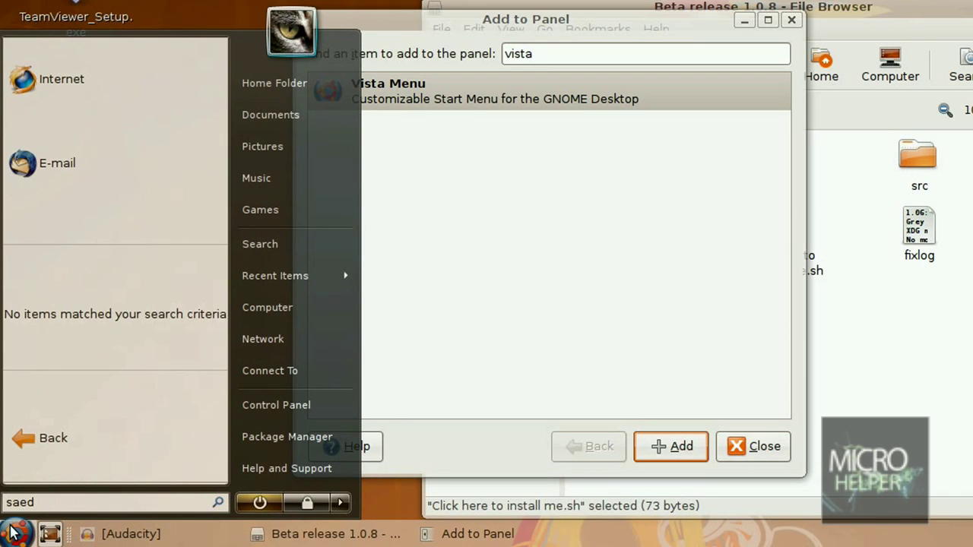
key("BackSpace")
key("BackSpace")
key("BackSpace")
key("BackSpace")
type("wine")
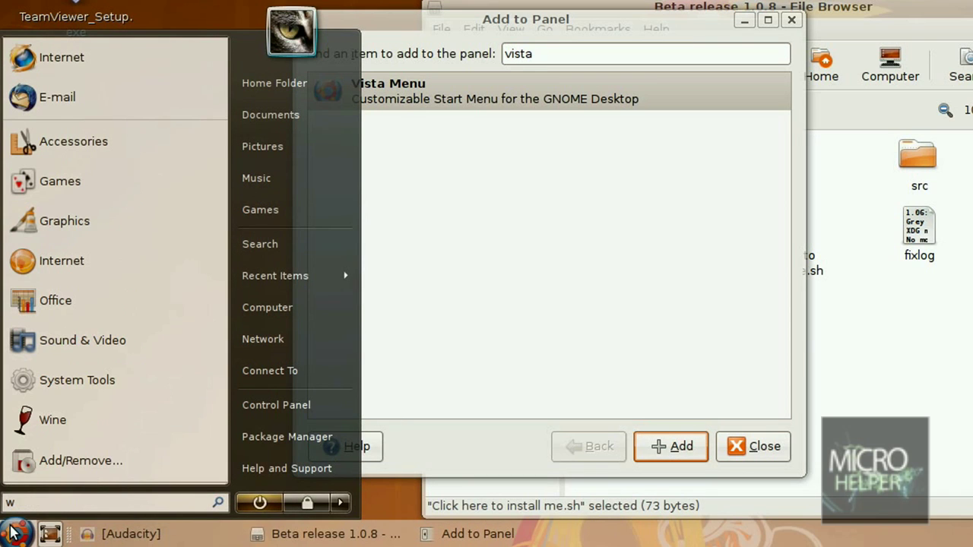
key("BackSpace")
key("BackSpace")
key("BackSpace")
key("BackSpace")
type("gtk")
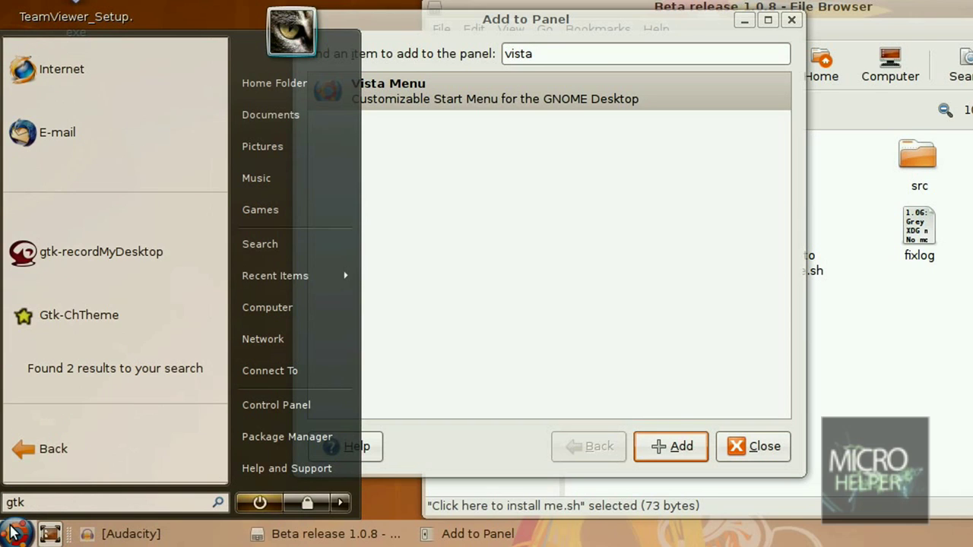
left_click(88, 450)
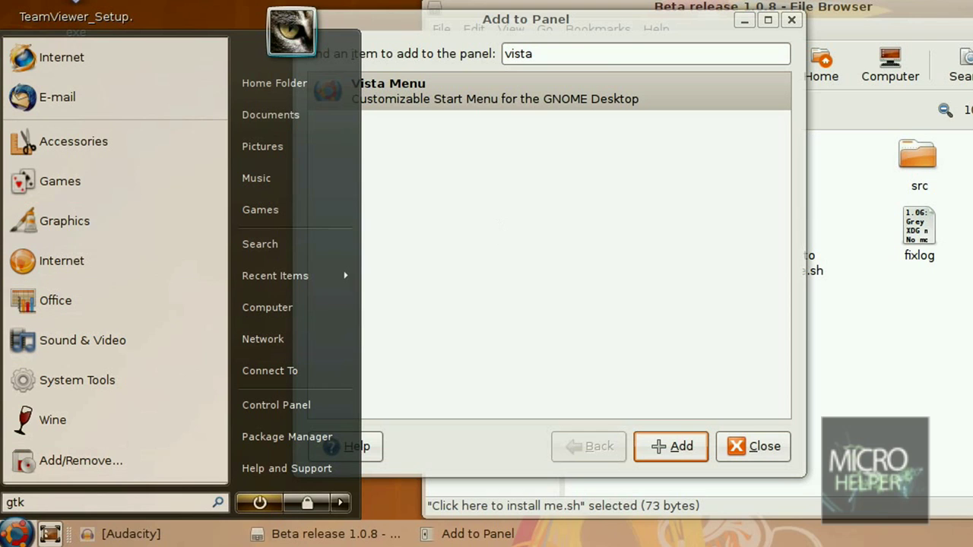
left_click(518, 259)
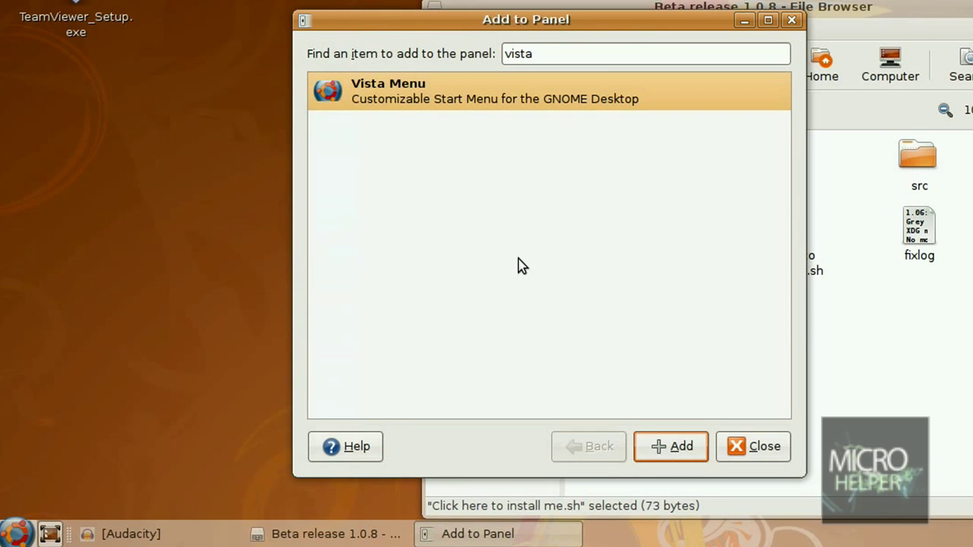
left_click(13, 536)
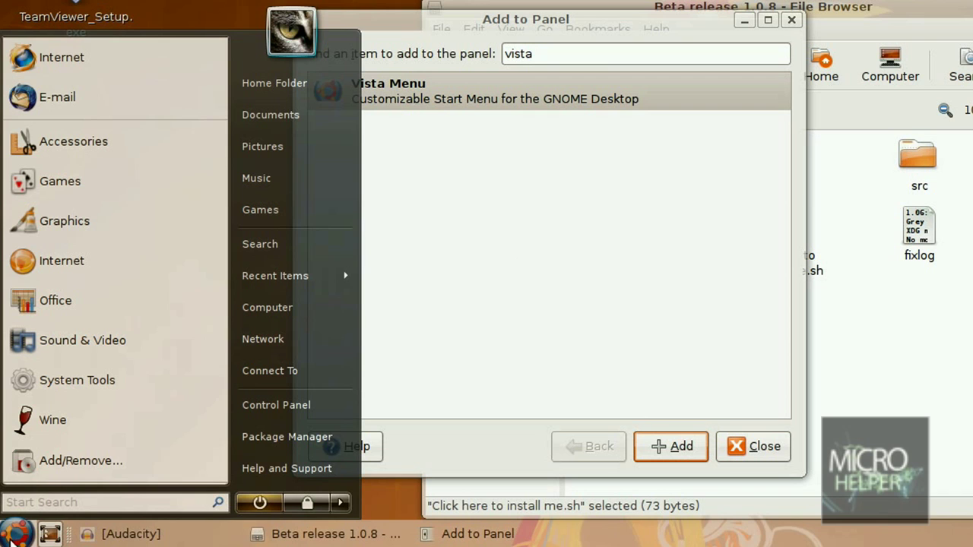
left_click(11, 537)
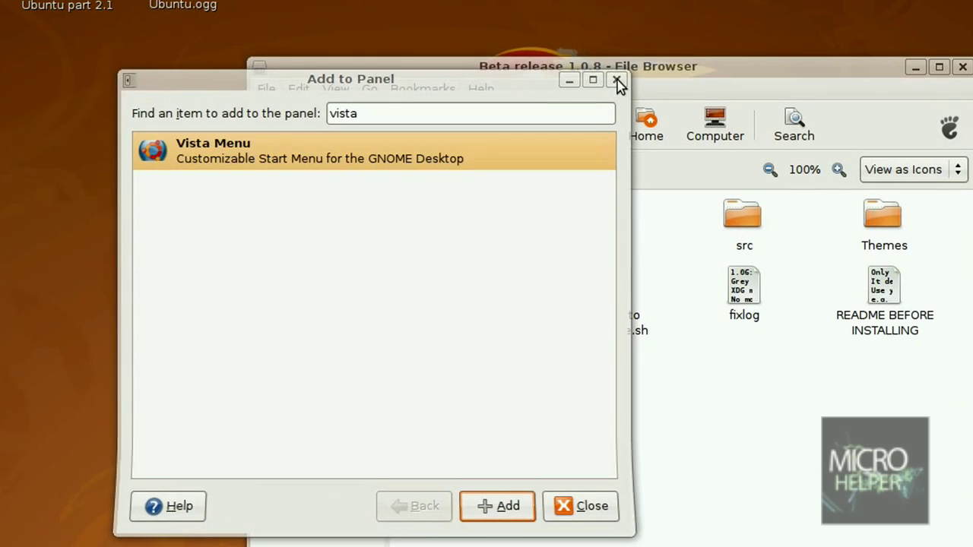
Close Add to Panel and the File Browser, then delete the Beta release 1.0.8 desktop folder.
left_click(758, 31)
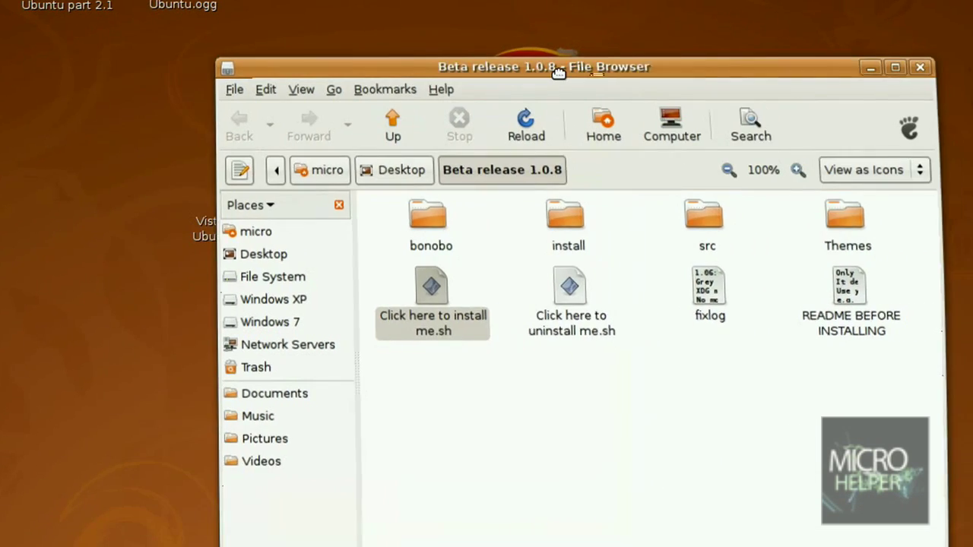
left_click(835, 70)
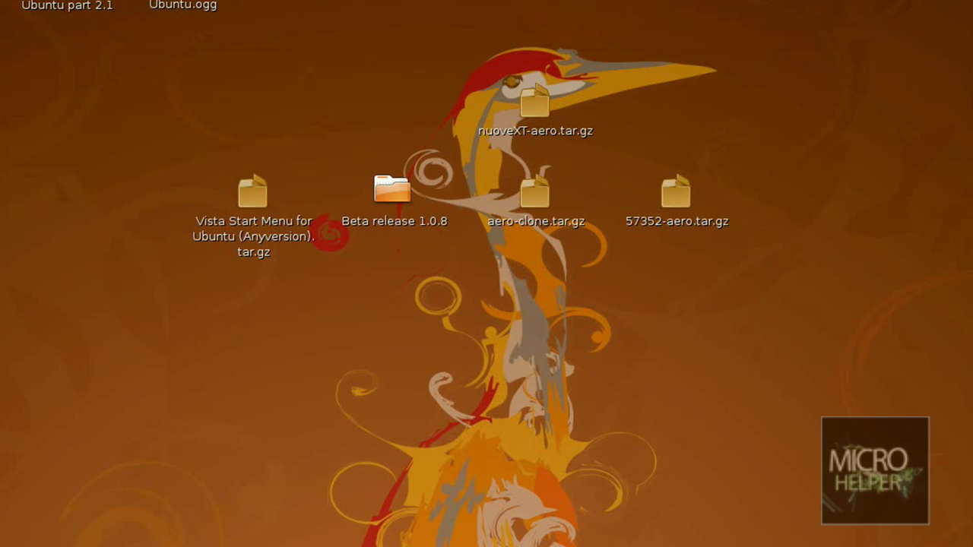
left_click_drag(430, 138, 339, 258)
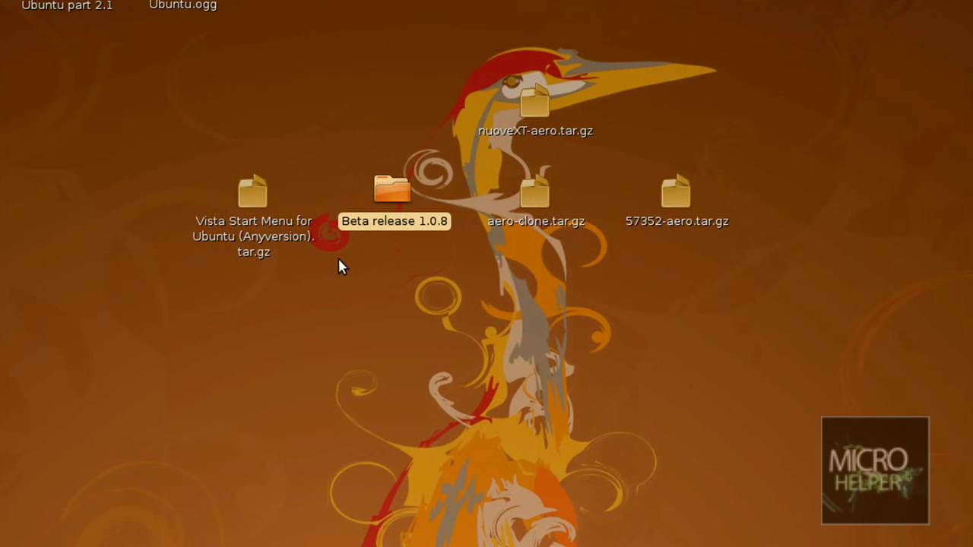
key("Delete")
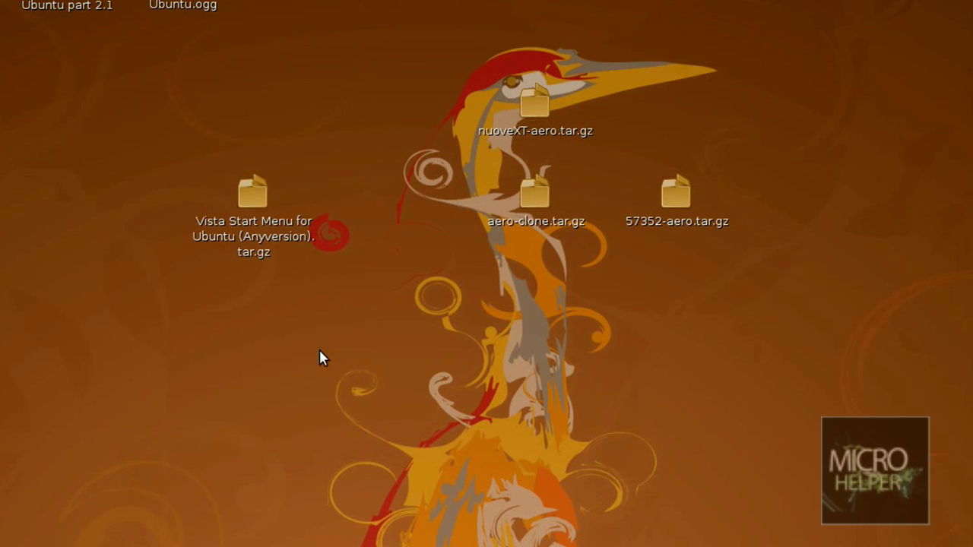
Set the bottom and top panels' background to None (use system theme).
right_click(137, 538)
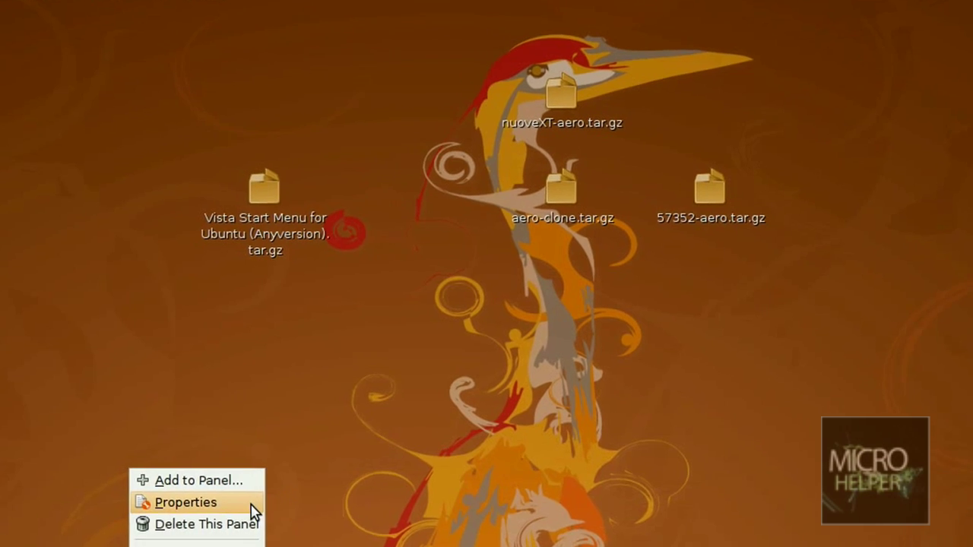
left_click(239, 502)
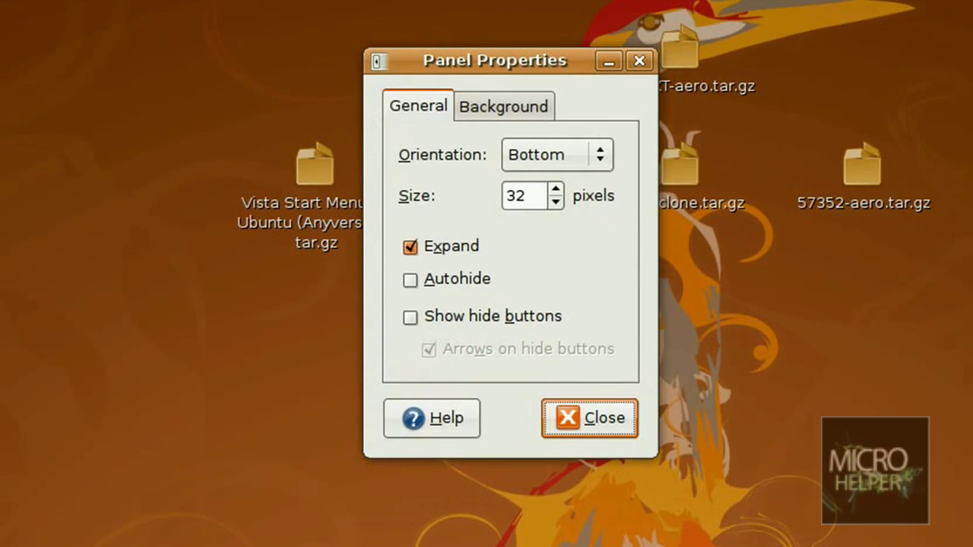
left_click(503, 107)
left_click(429, 152)
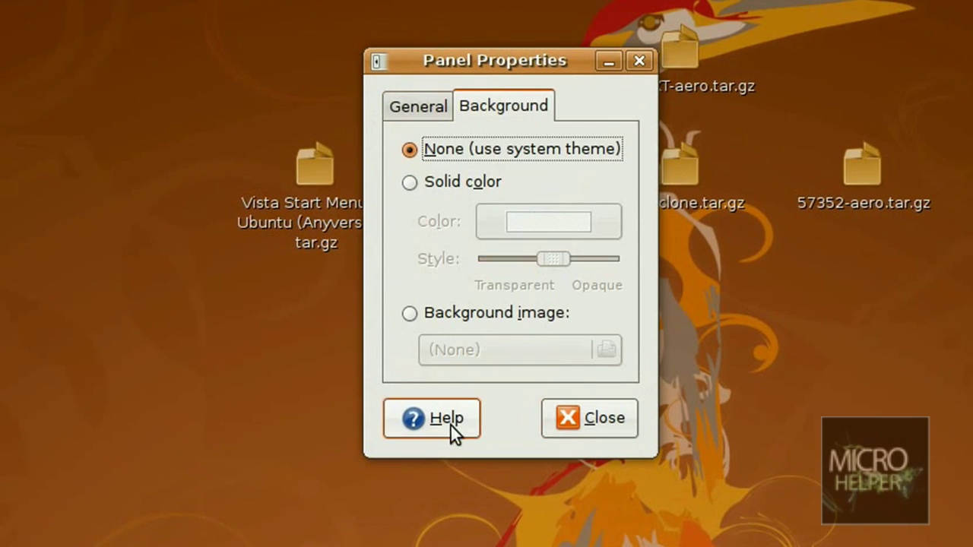
left_click(557, 418)
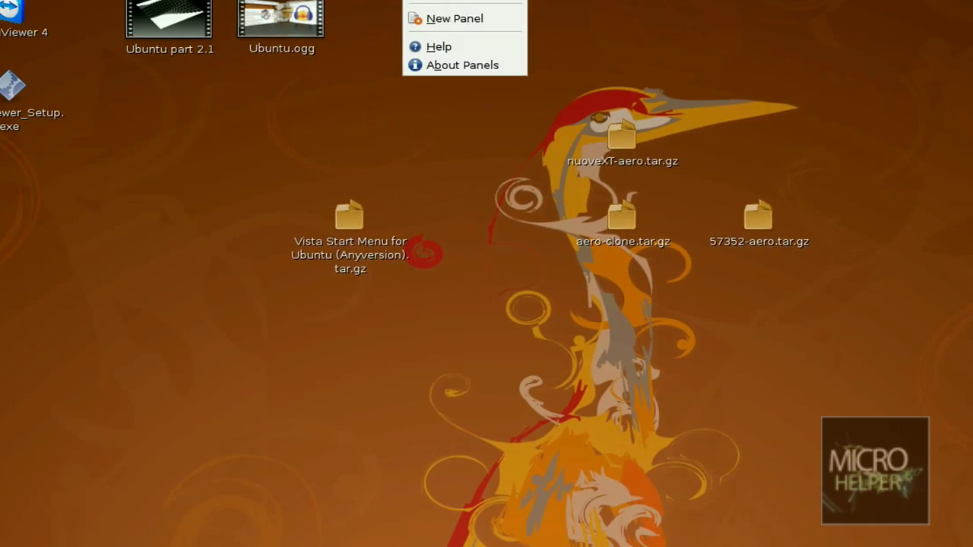
left_click(423, 39)
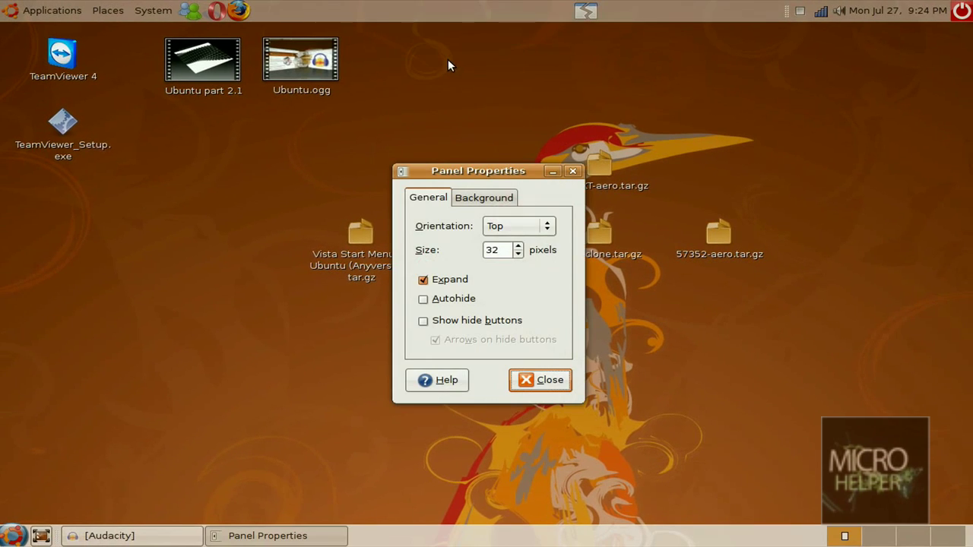
left_click(472, 198)
left_click(459, 226)
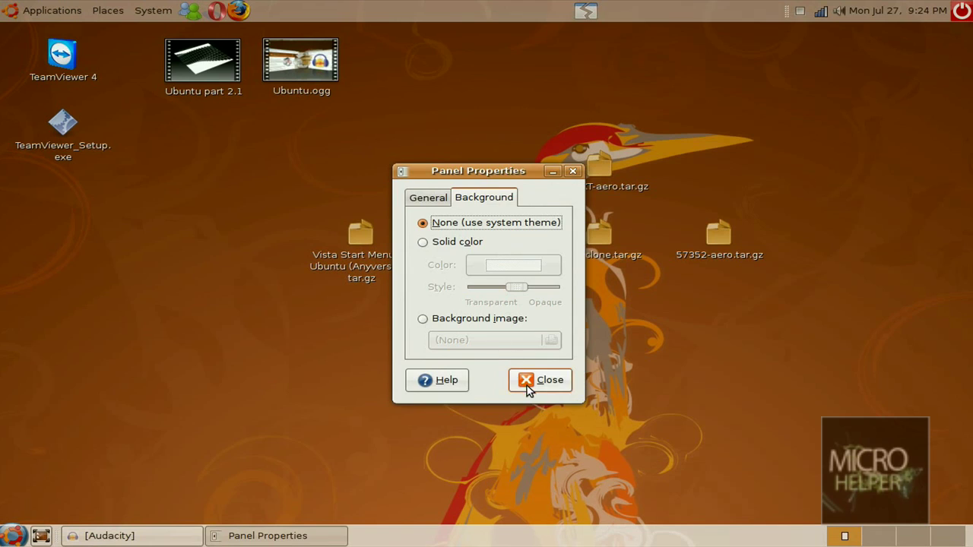
left_click(524, 380)
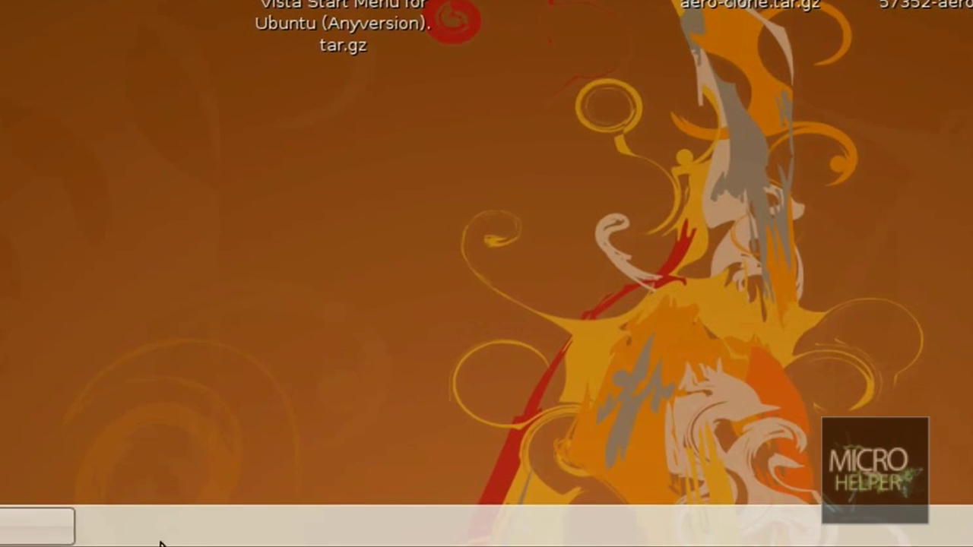
Set the bottom panel's size to 32 pixels and close its properties.
right_click(262, 536)
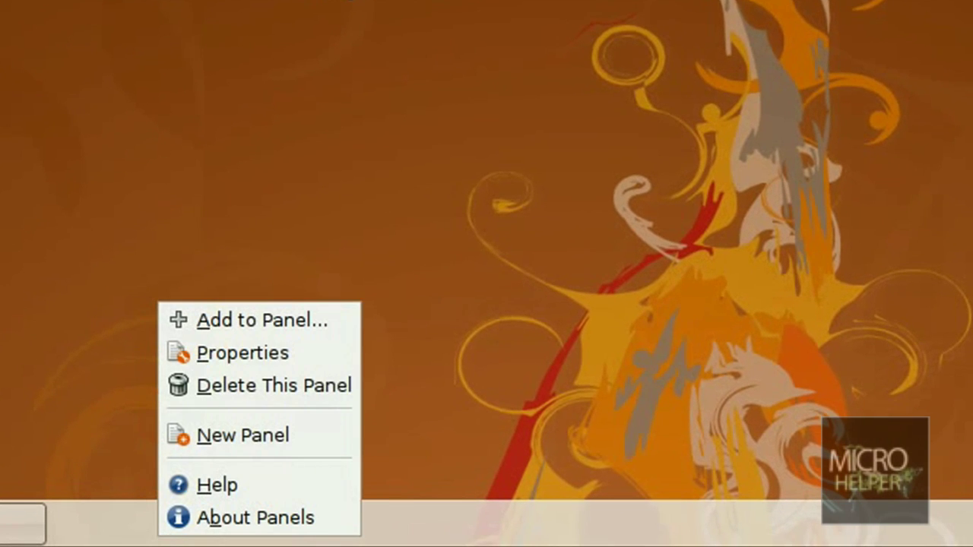
left_click(314, 353)
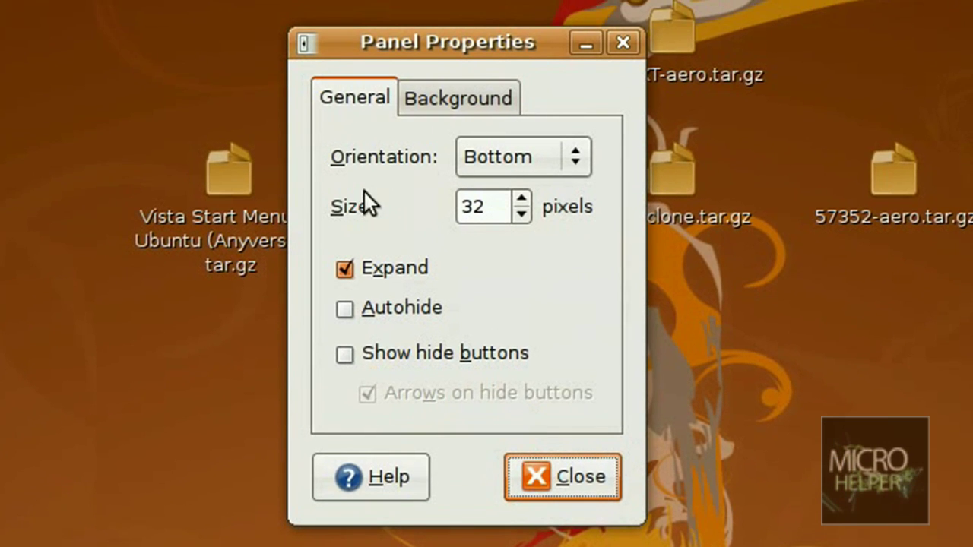
left_click(352, 96)
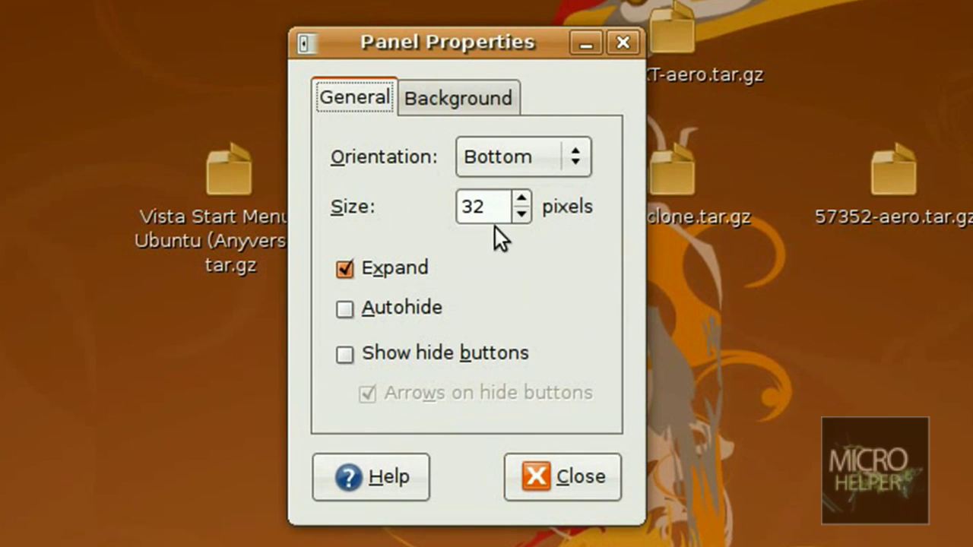
left_click(464, 213)
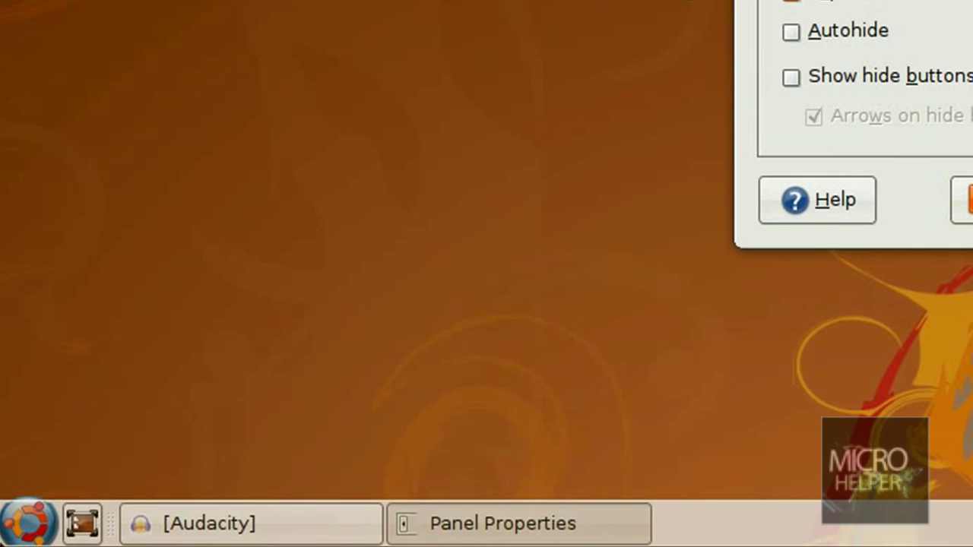
left_click(29, 523)
left_click(28, 523)
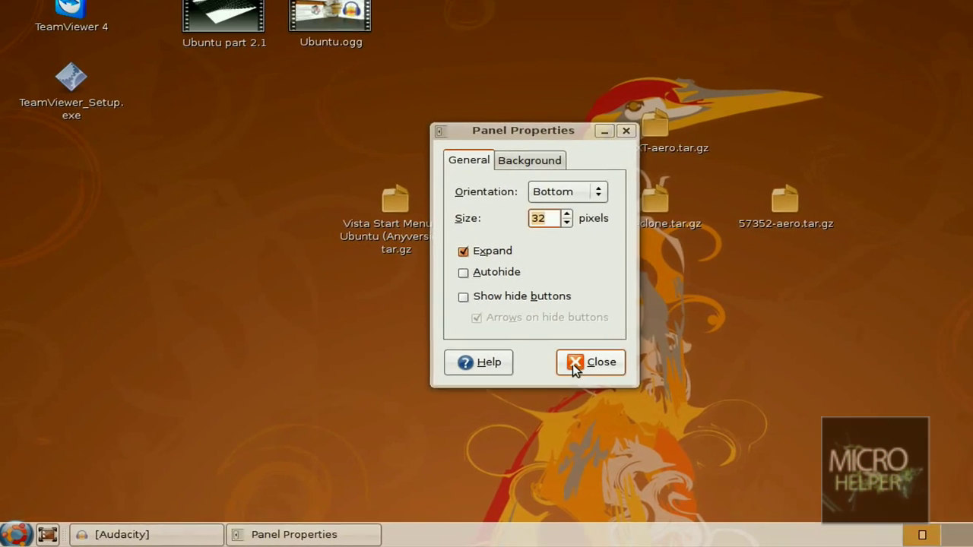
left_click(575, 363)
right_click(416, 6)
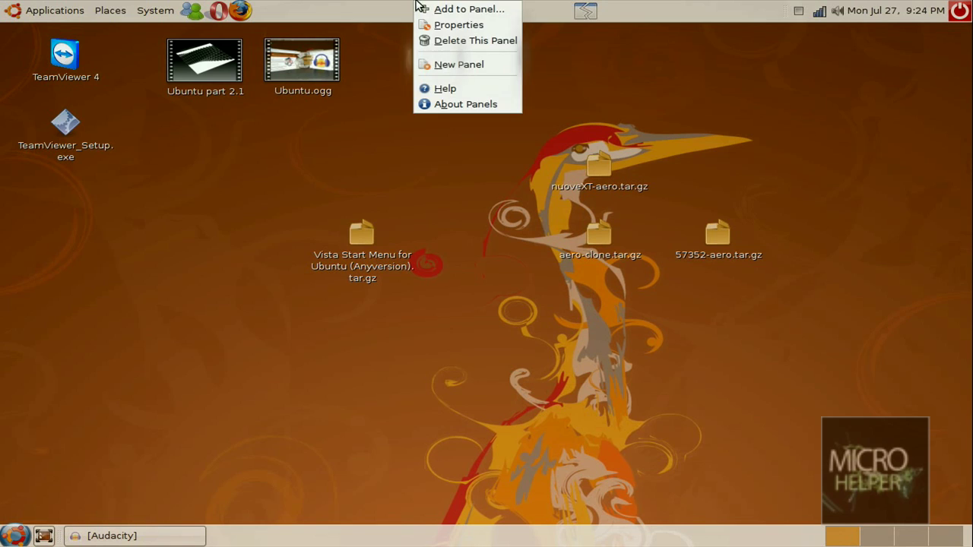
left_click(429, 24)
left_click(498, 249)
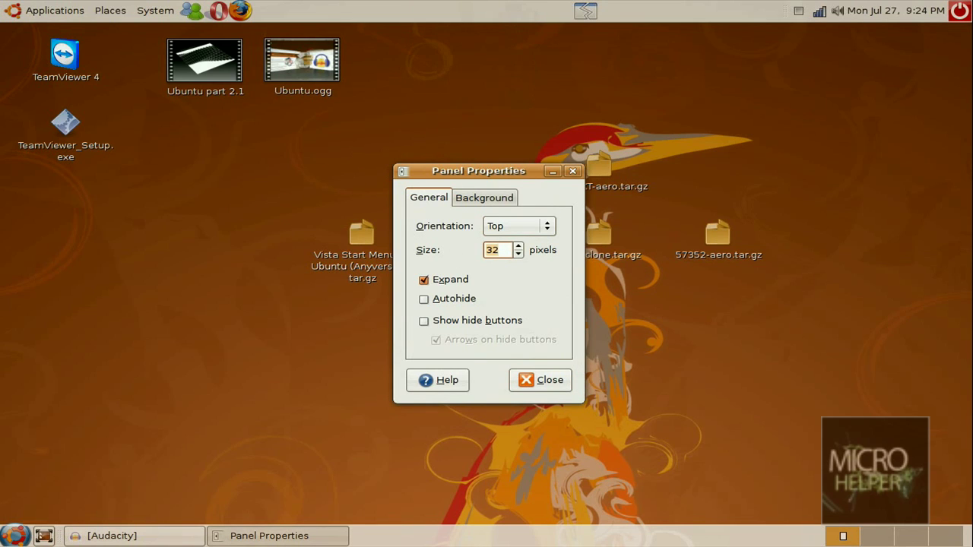
left_click(499, 251)
left_click(543, 384)
right_click(371, 536)
left_click(403, 461)
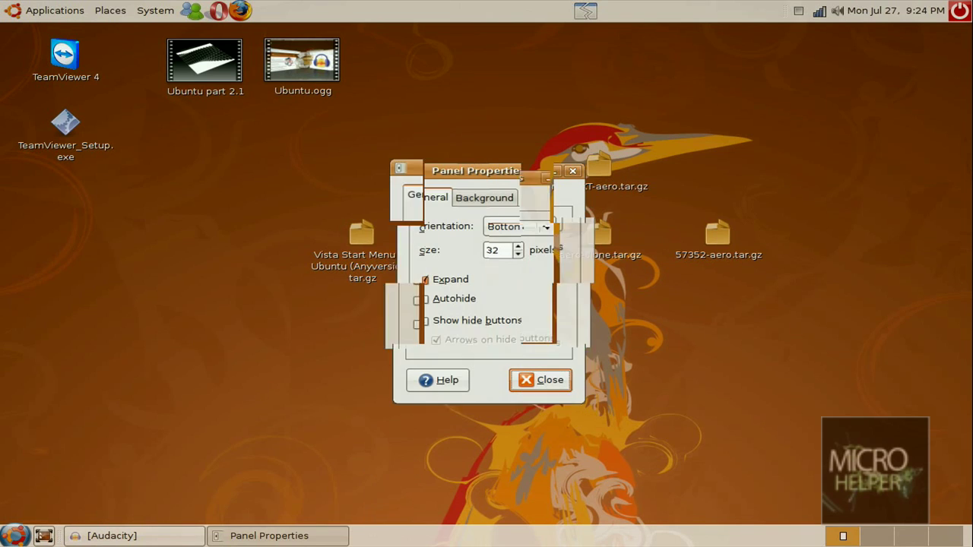
left_click(452, 301)
left_click(520, 384)
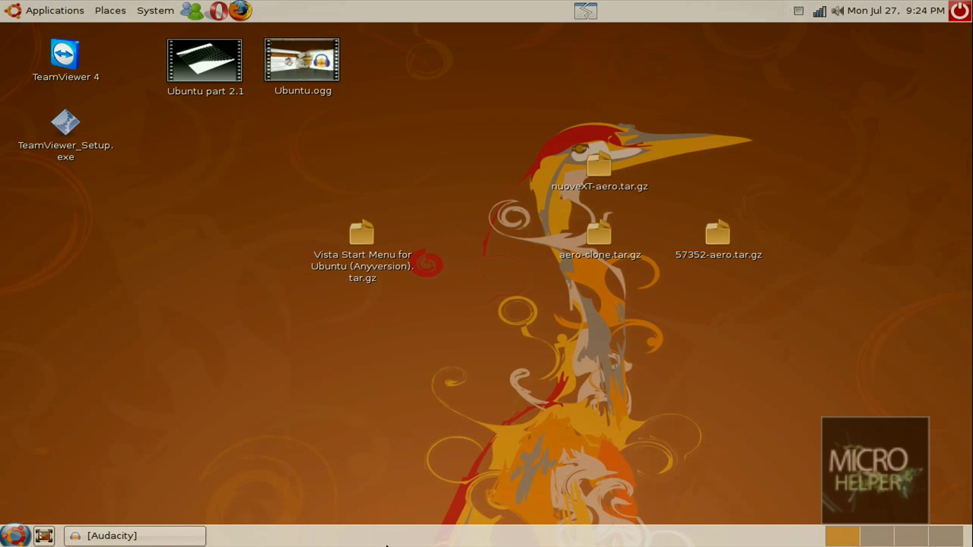
right_click(387, 536)
left_click(428, 460)
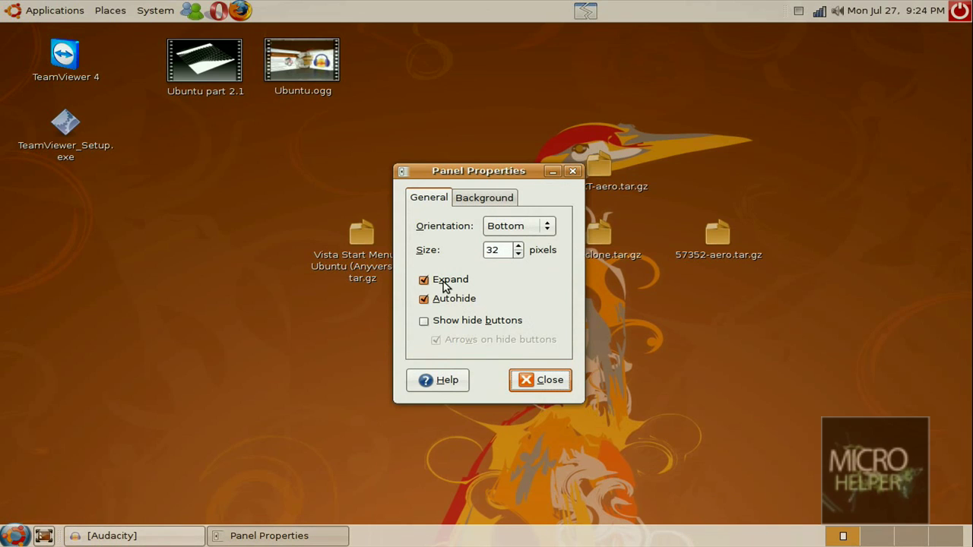
left_click(425, 299)
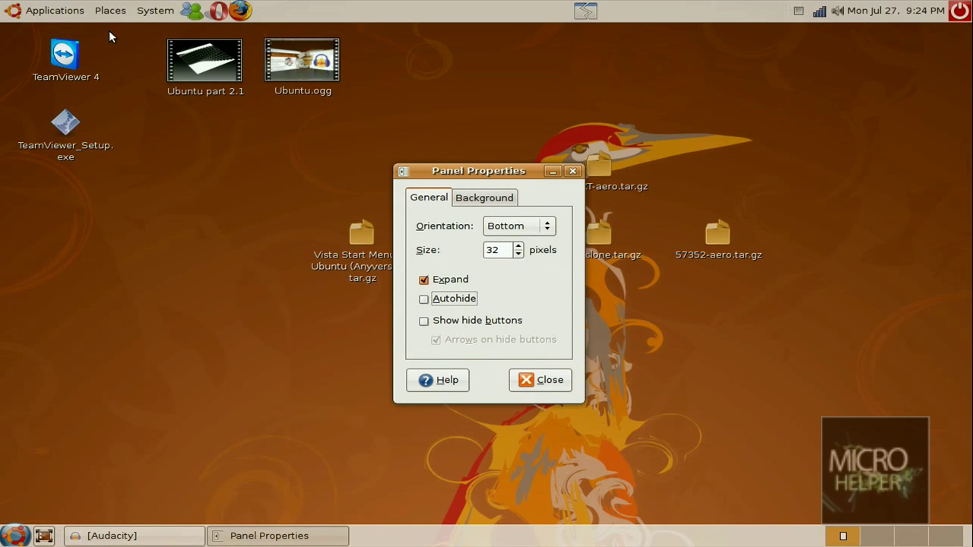
left_click(539, 380)
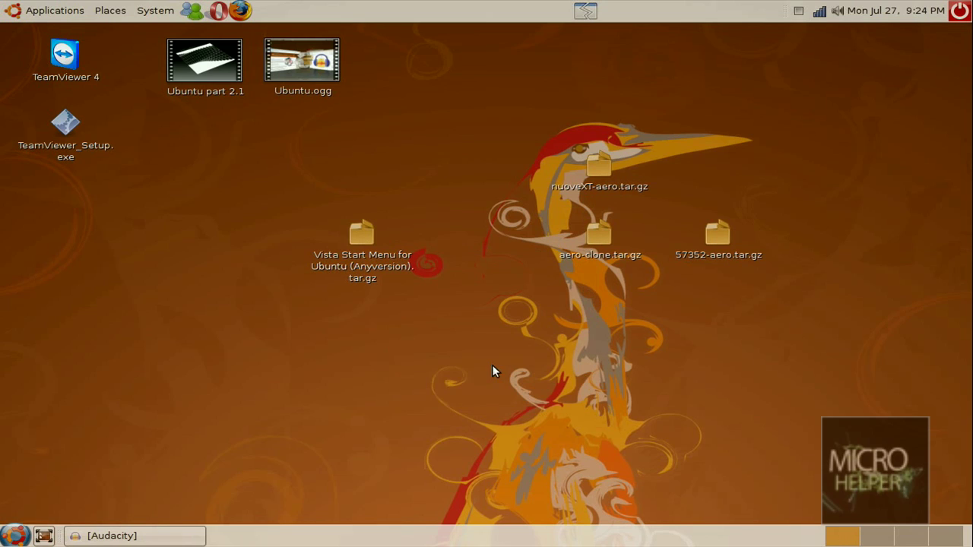
Select and then deselect the desktop theme archives, and open the desktop's right-click menu.
left_click_drag(494, 368, 179, 542)
left_click_drag(268, 165, 465, 338)
left_click(411, 297)
right_click(476, 67)
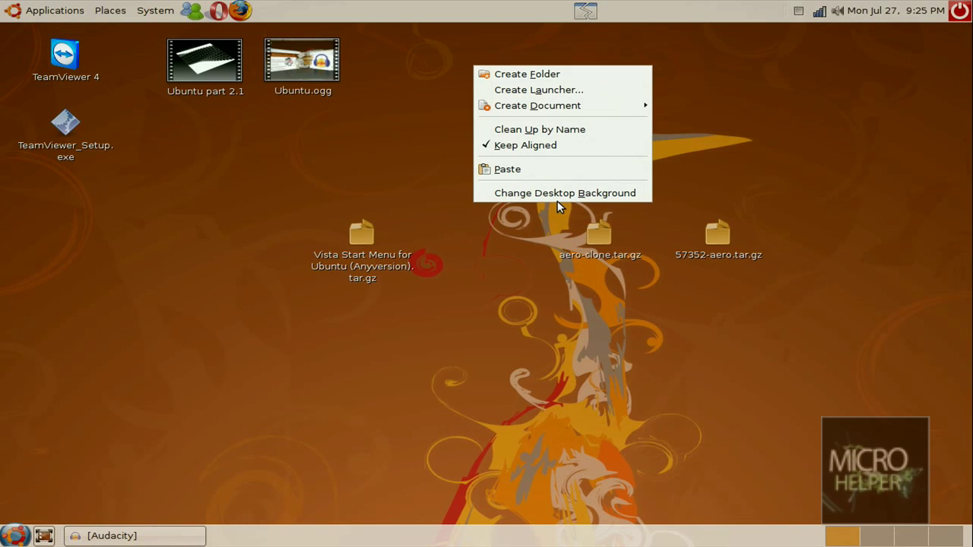